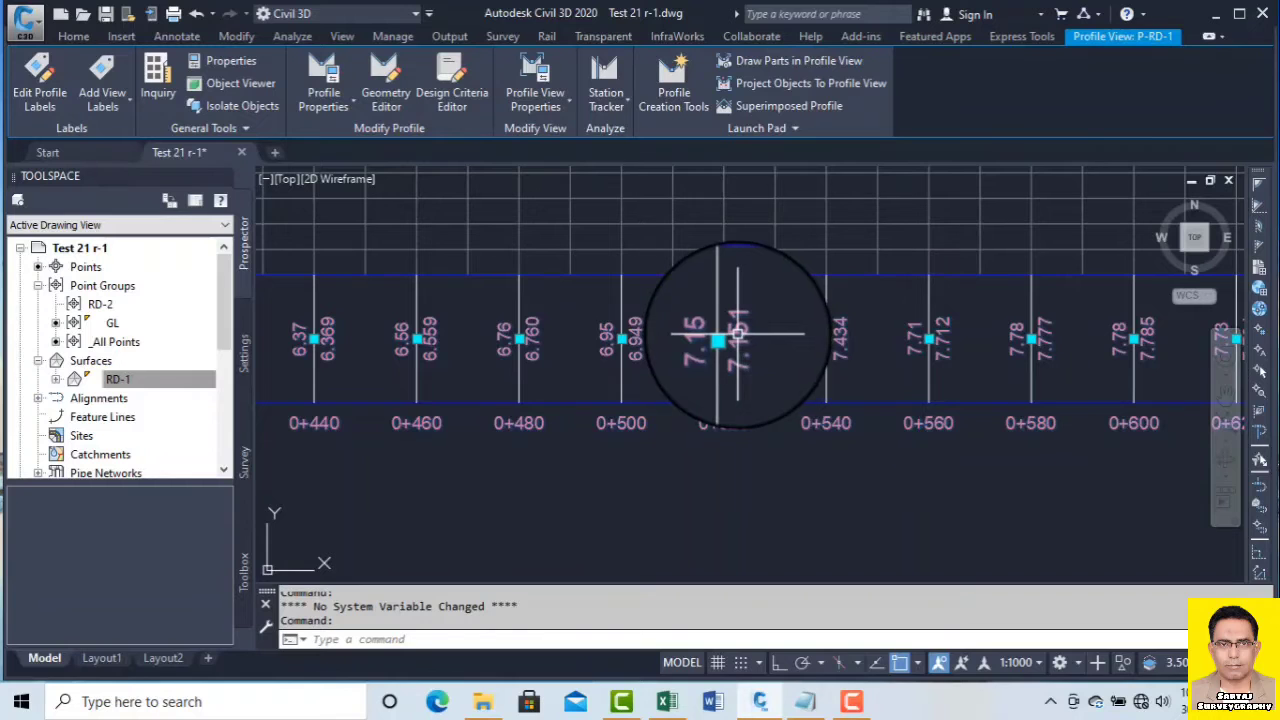
- In the profile data band's major station labels, set the Station Value text colour to yellow and its rotation angle to 90 degrees
right_click(737, 333)
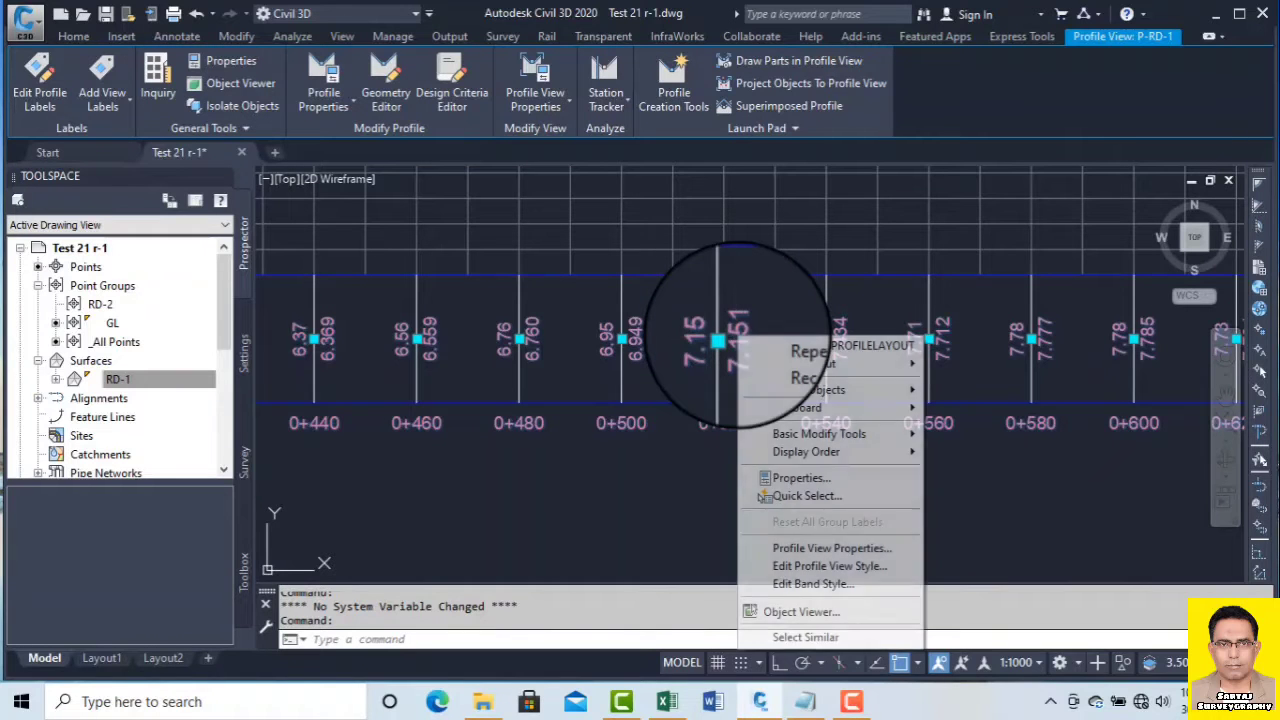
click(838, 586)
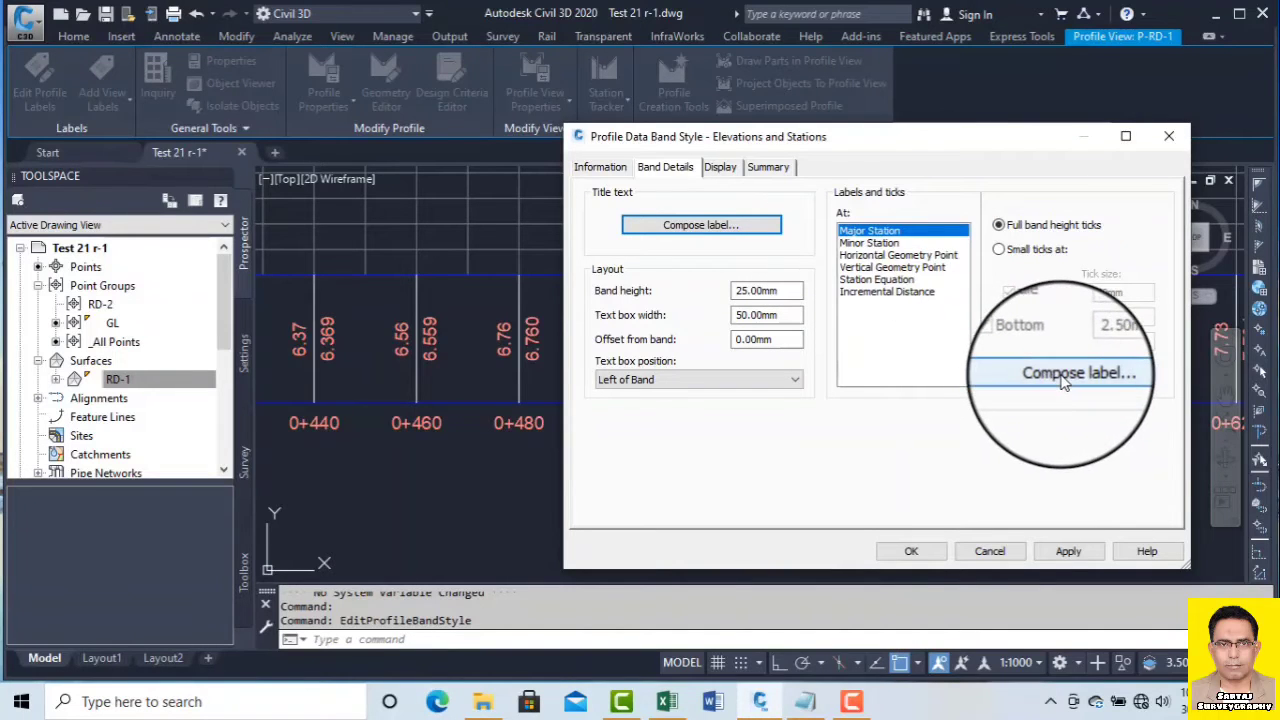
click(1030, 375)
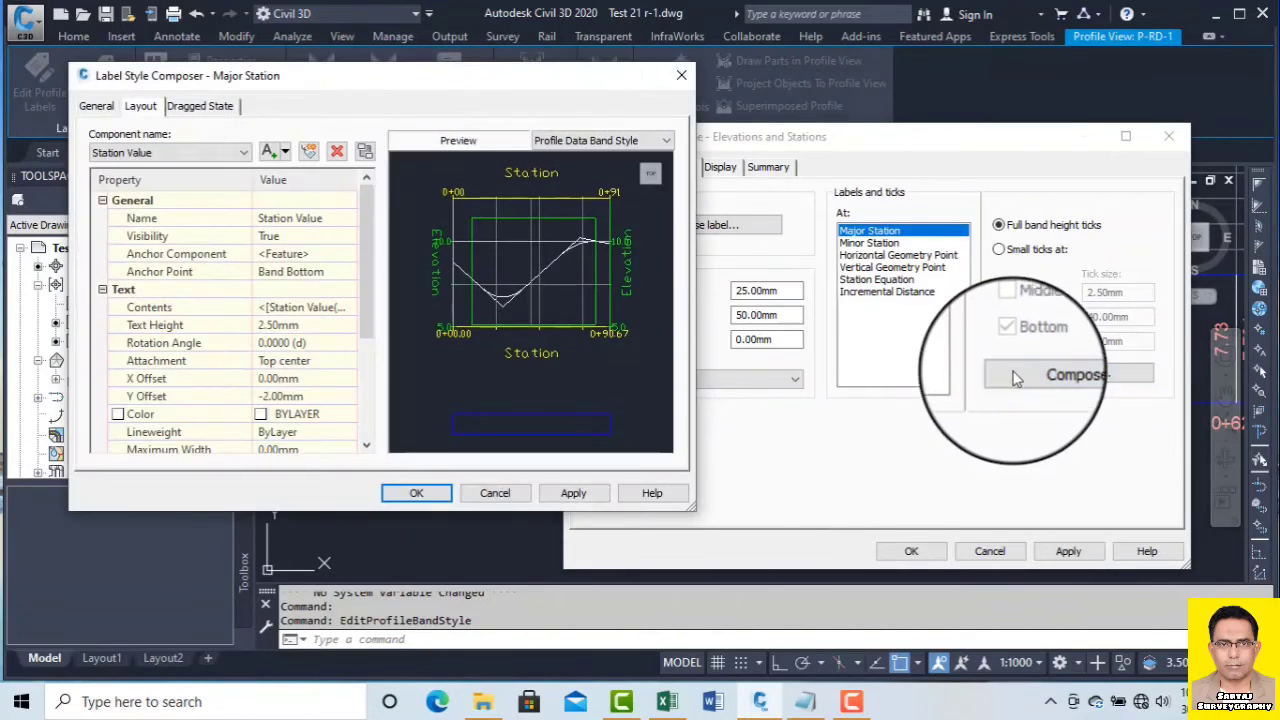
click(155, 147)
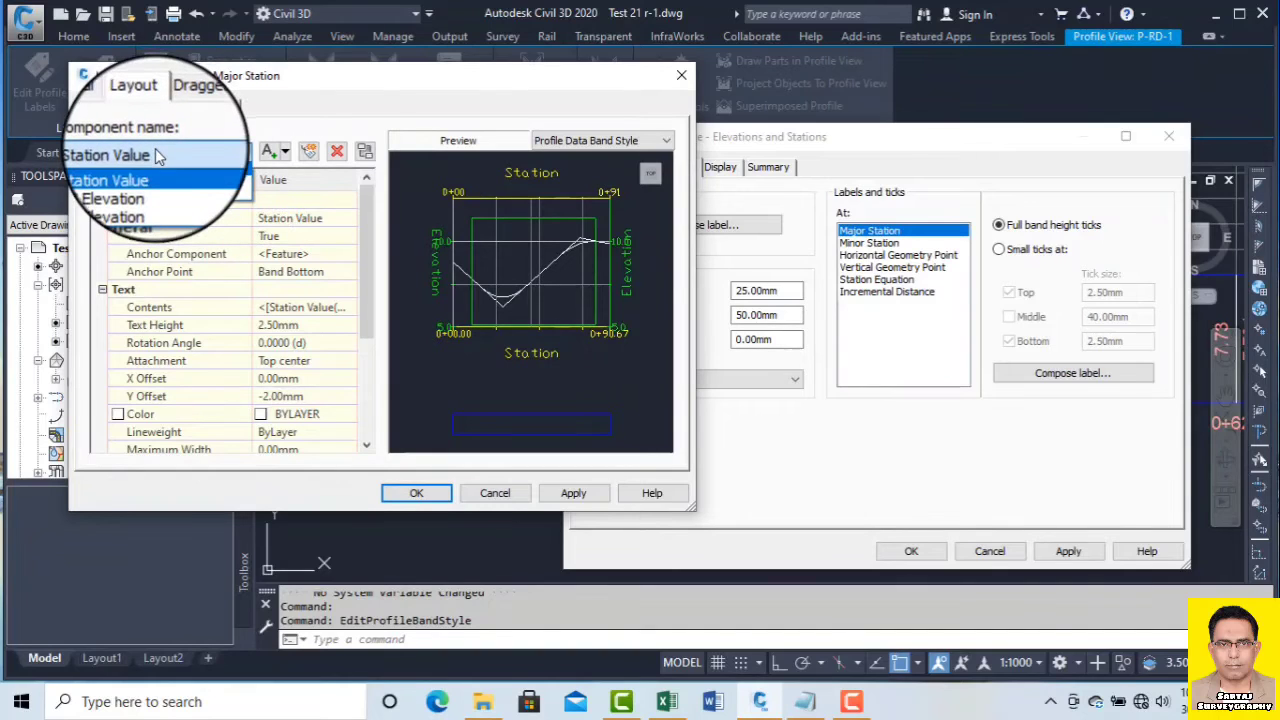
click(155, 148)
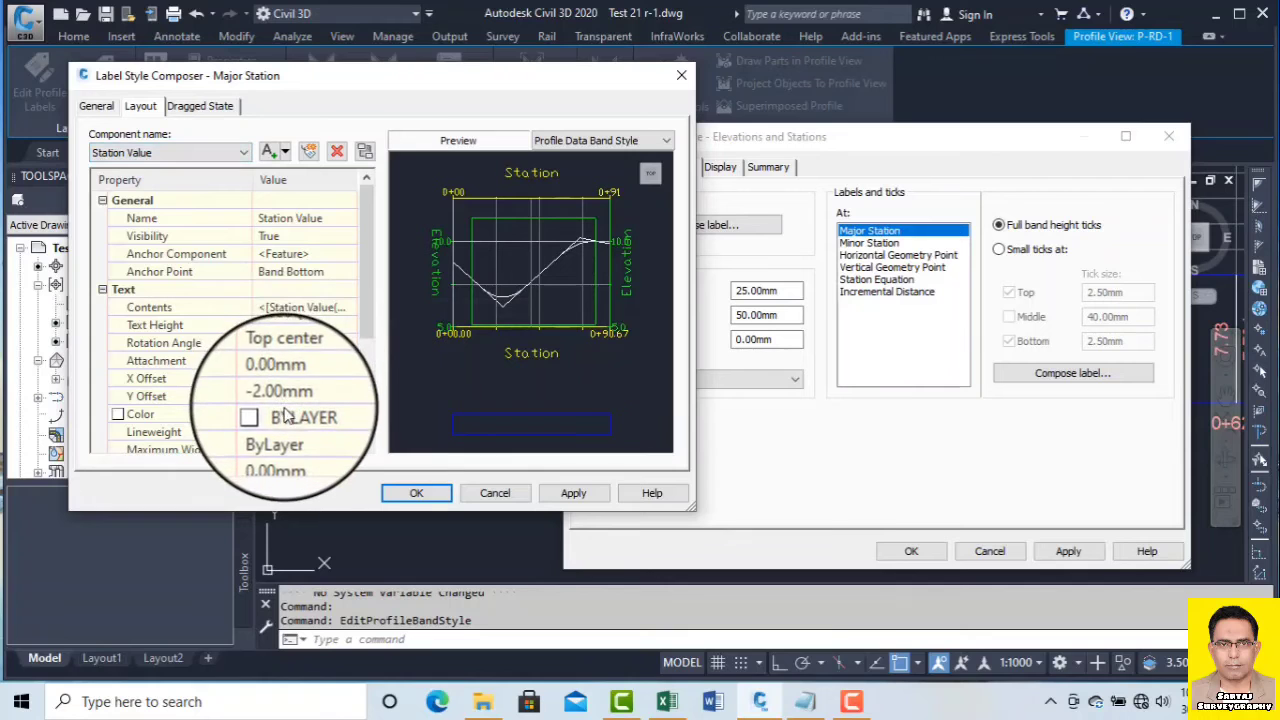
click(349, 416)
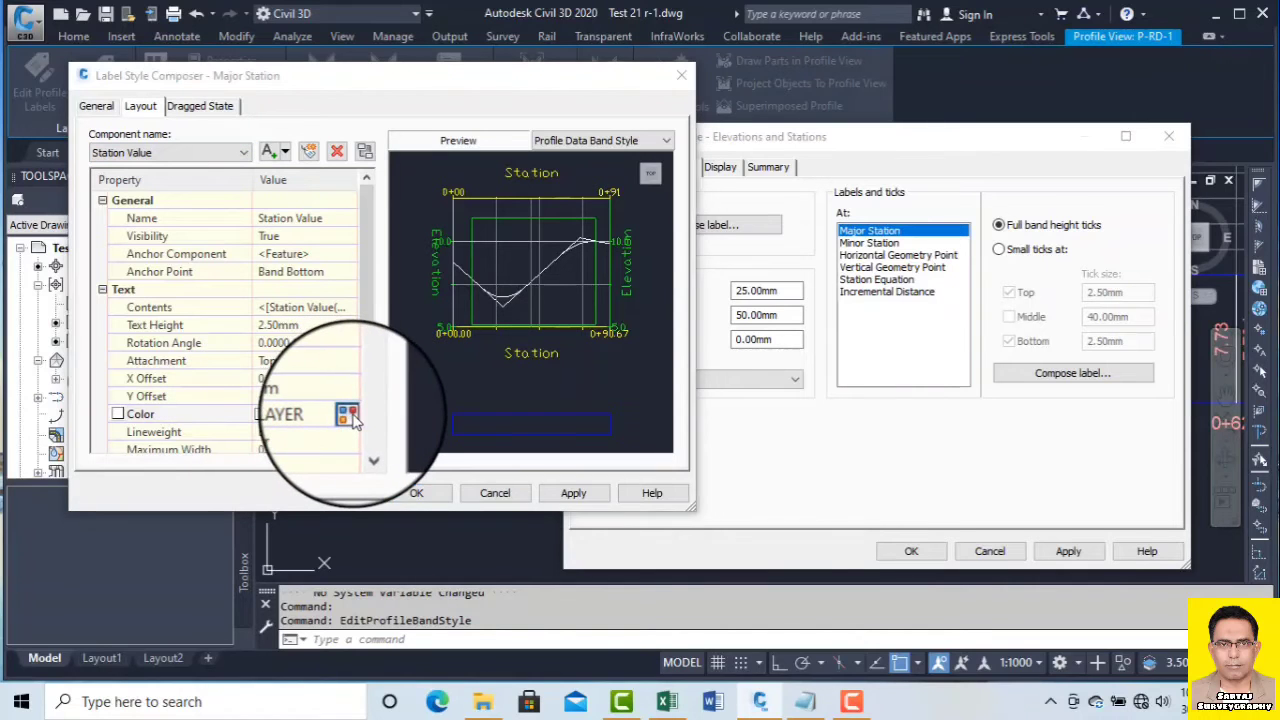
click(349, 416)
click(511, 390)
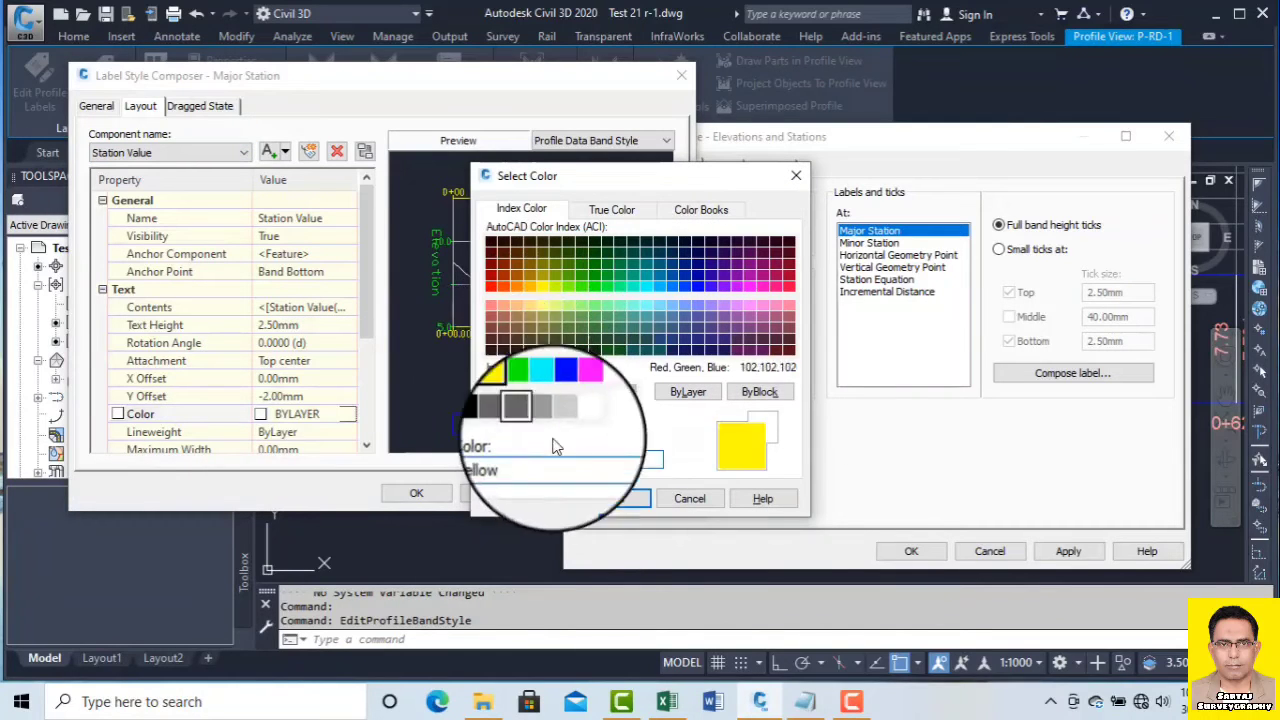
click(620, 498)
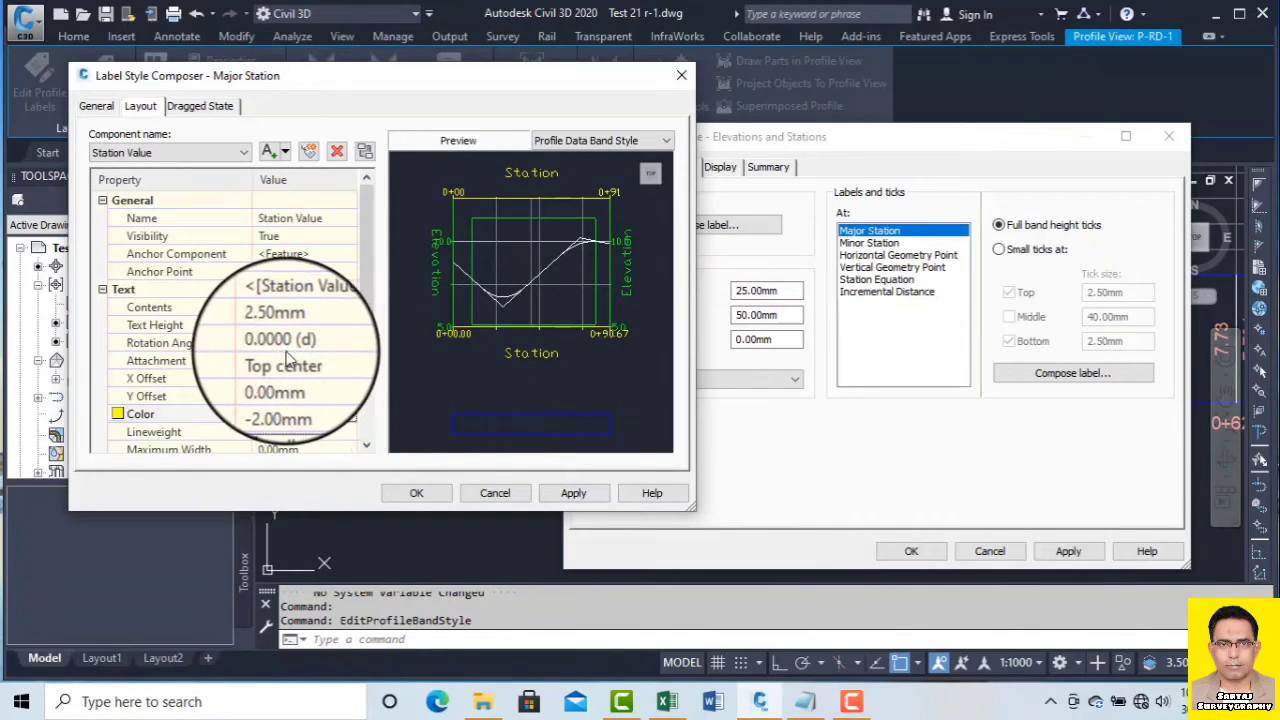
click(316, 348)
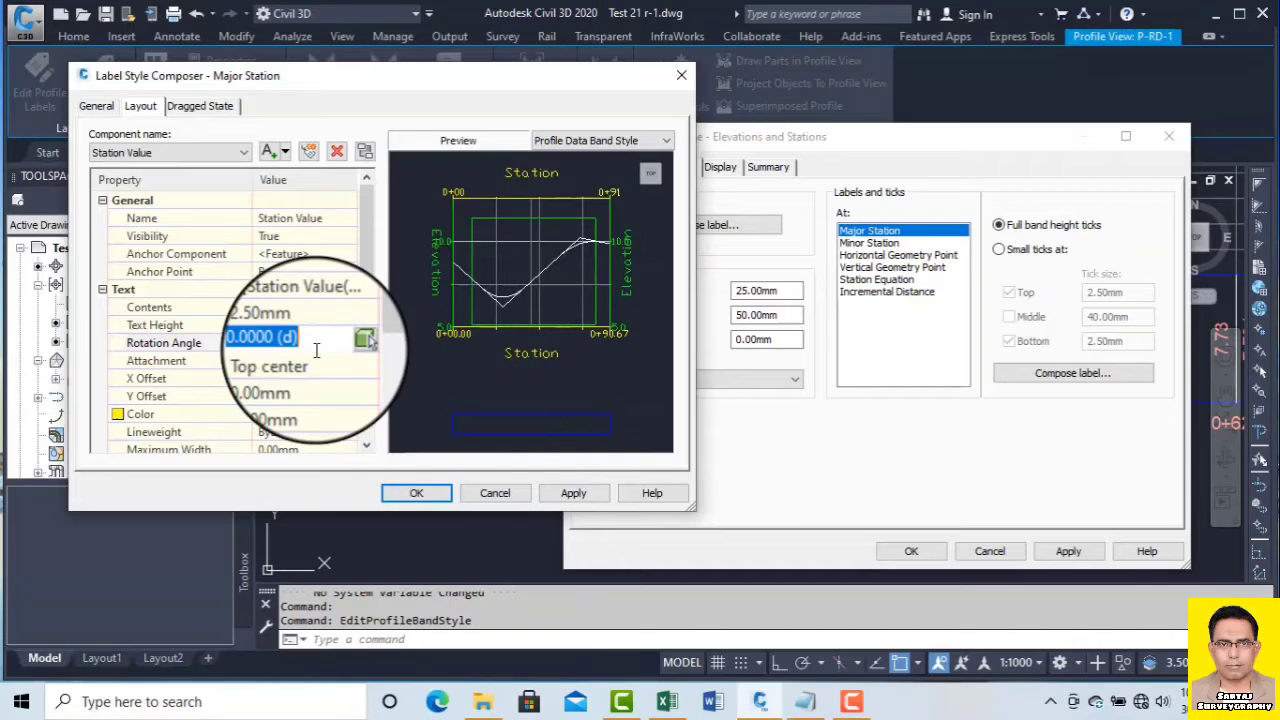
- Set the EG Elevation component of the major station label to magenta
click(196, 152)
click(168, 182)
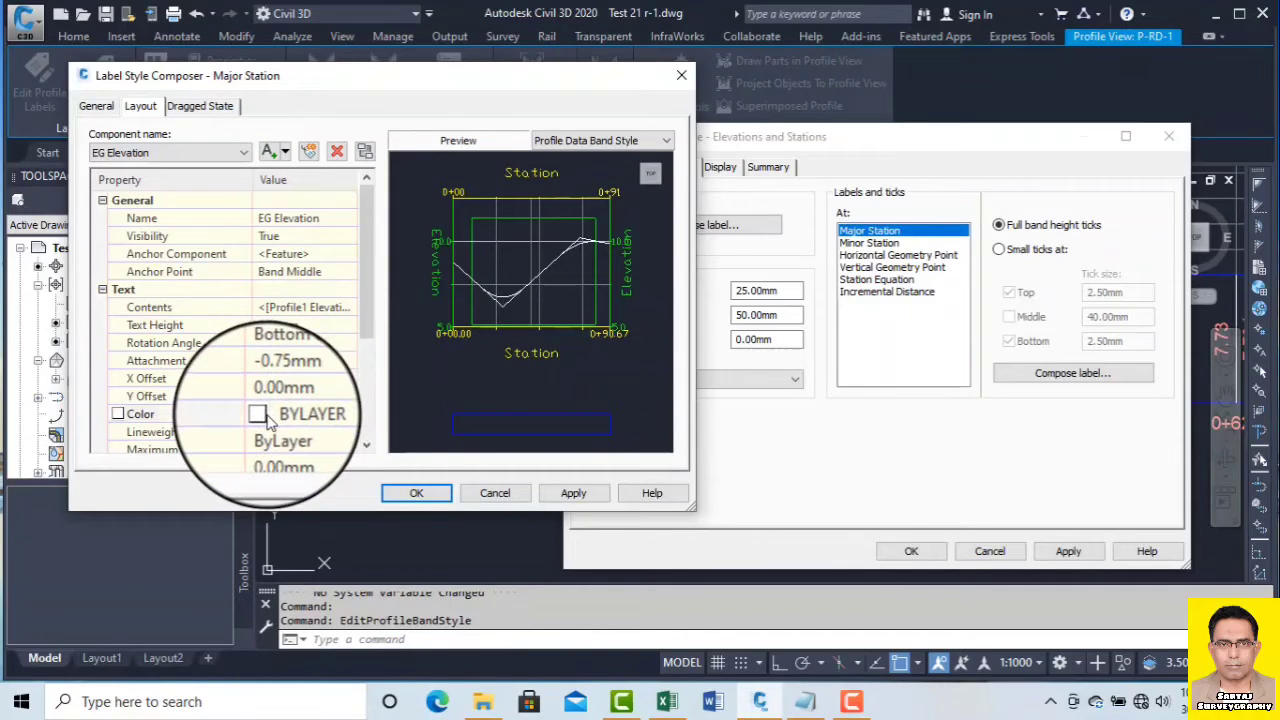
click(268, 420)
click(347, 414)
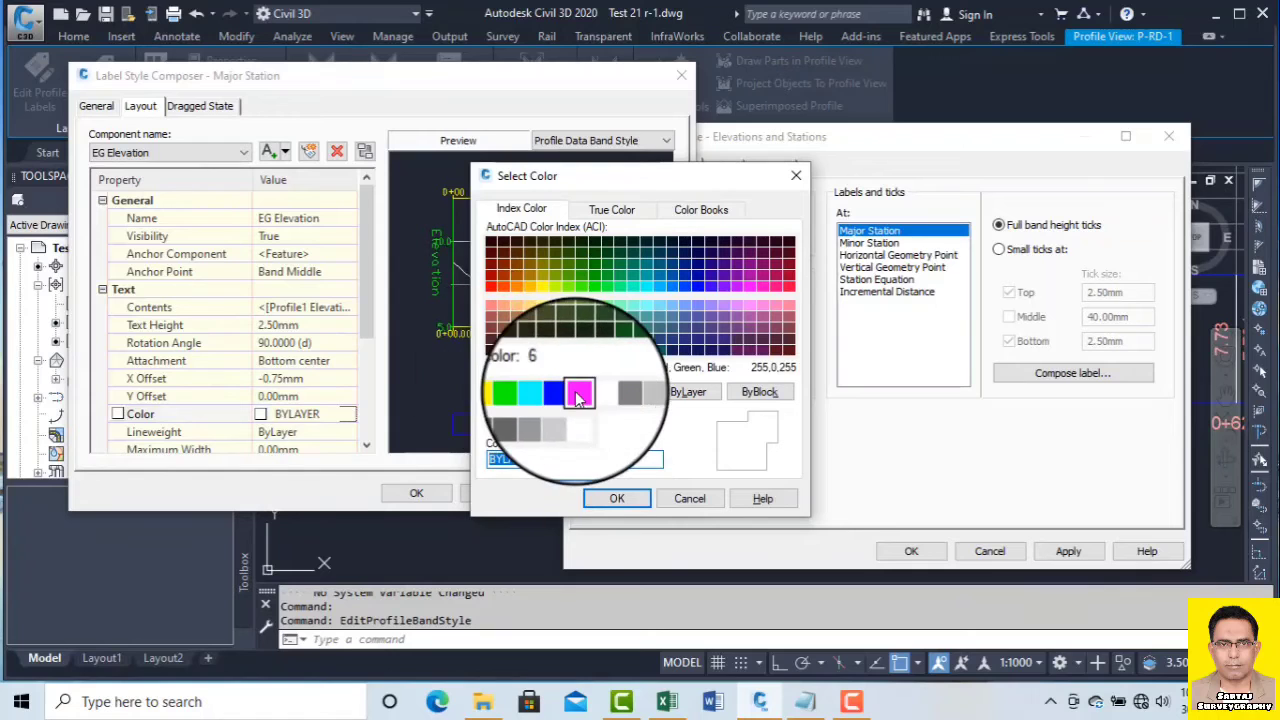
click(578, 393)
click(614, 500)
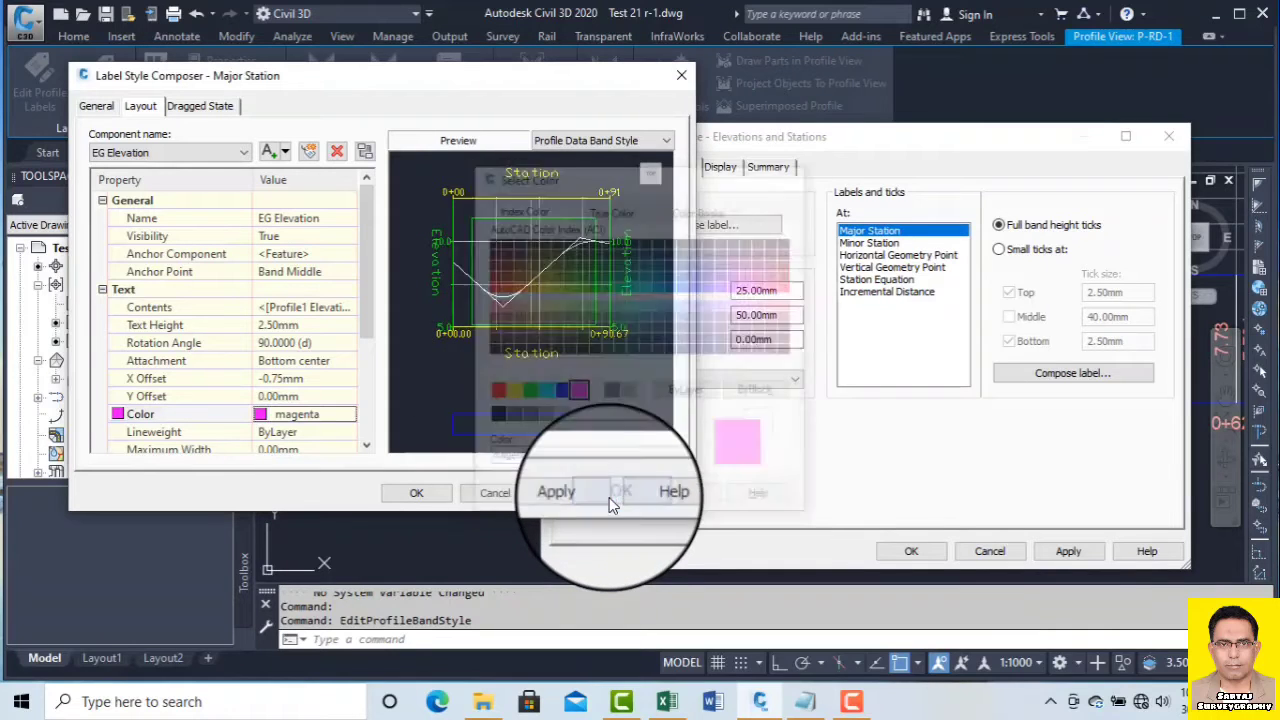
- Set the FG Elevation component's colour to green and accept the major station label changes
click(165, 152)
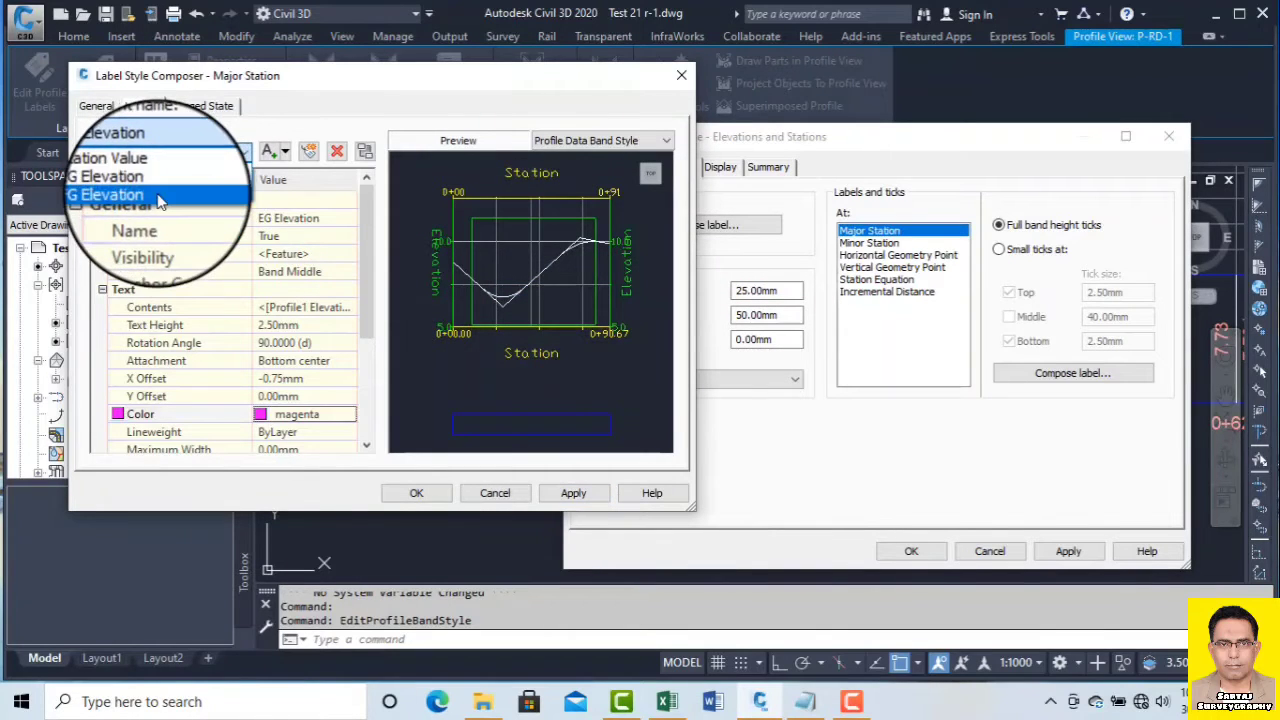
click(164, 187)
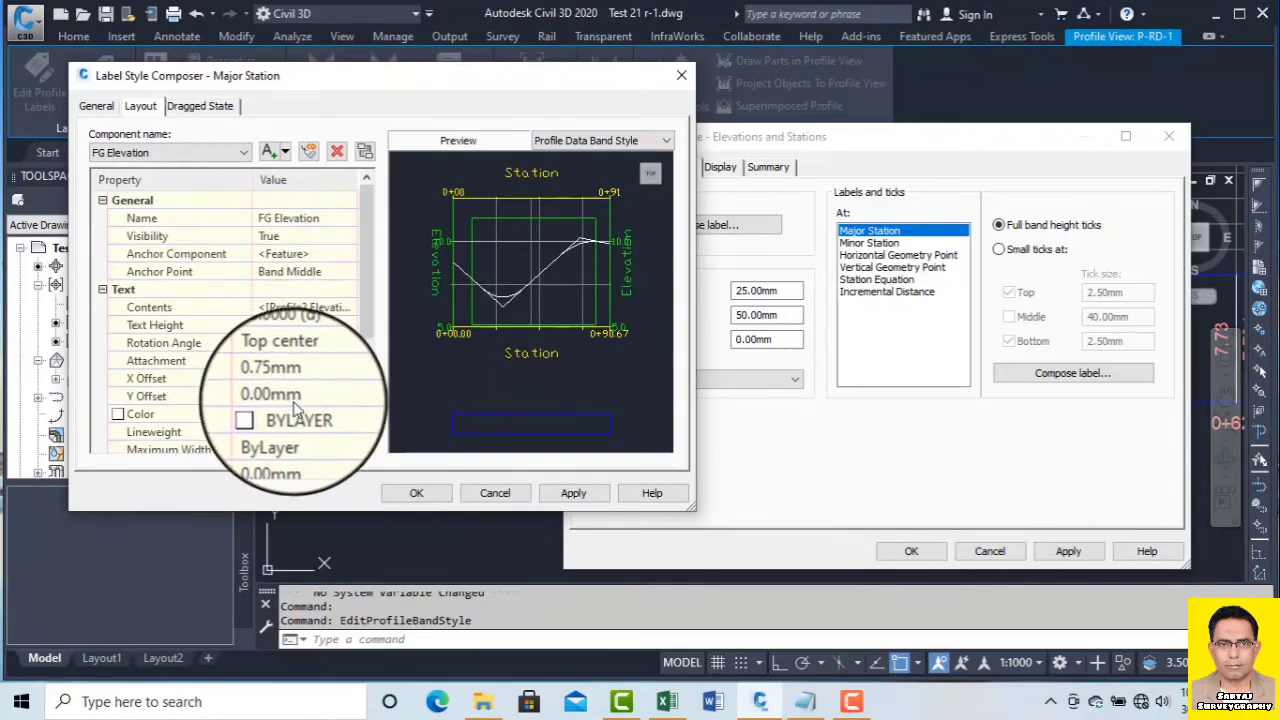
click(340, 415)
click(352, 415)
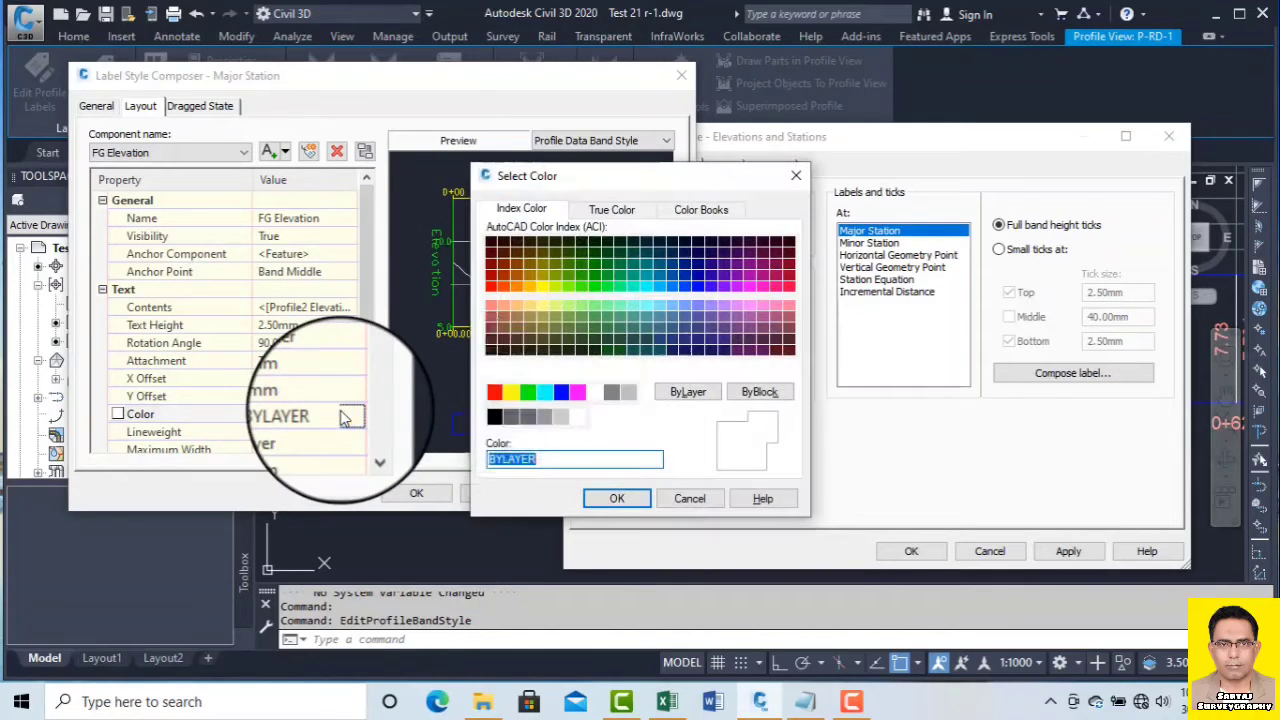
click(527, 390)
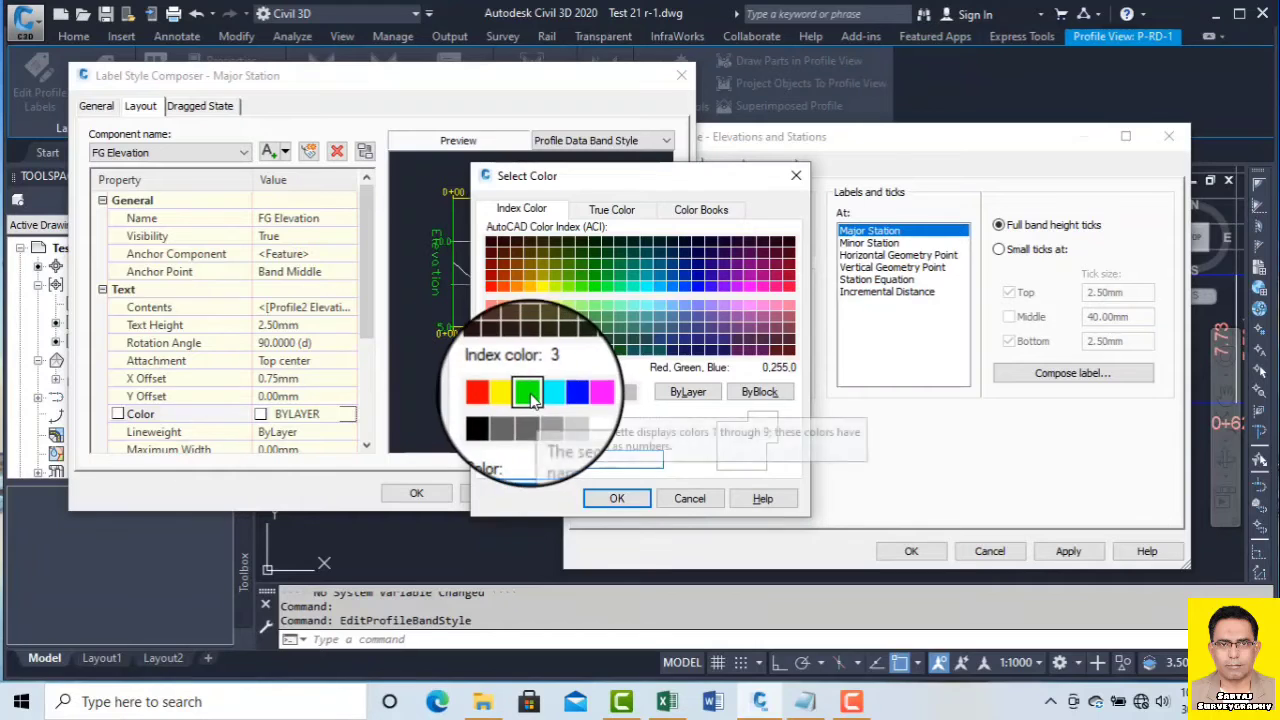
click(606, 500)
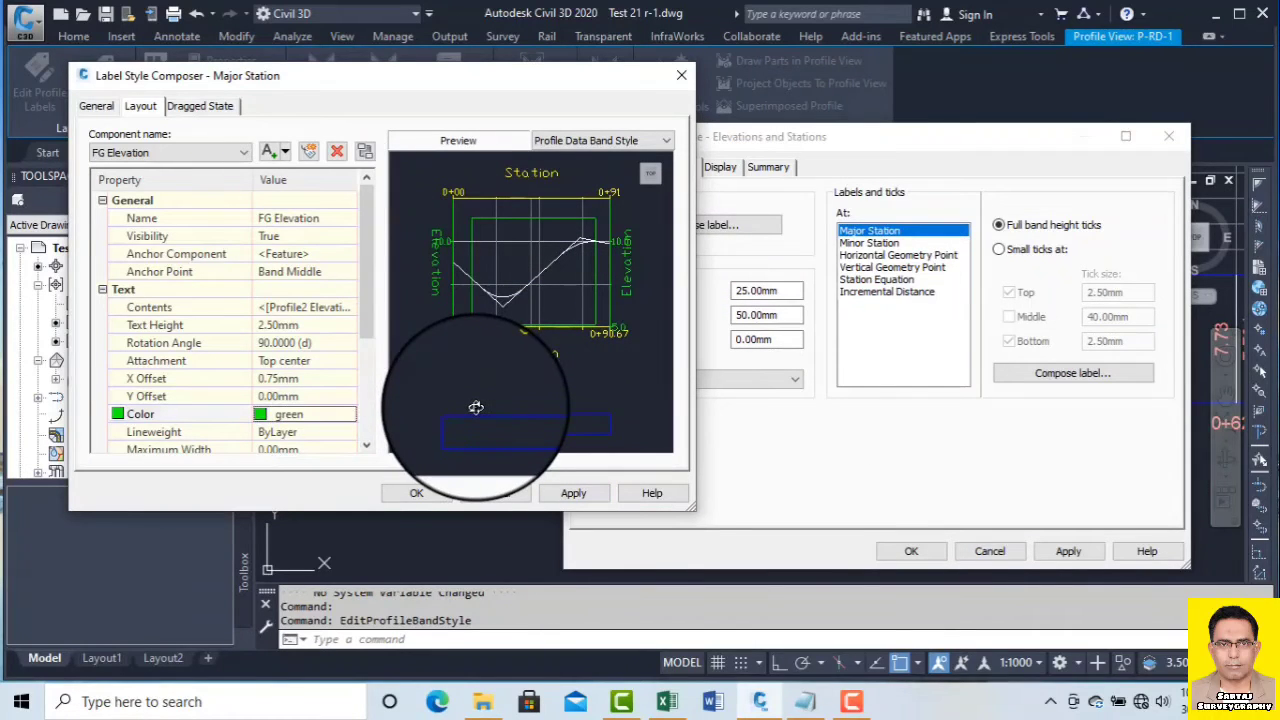
click(577, 494)
click(416, 493)
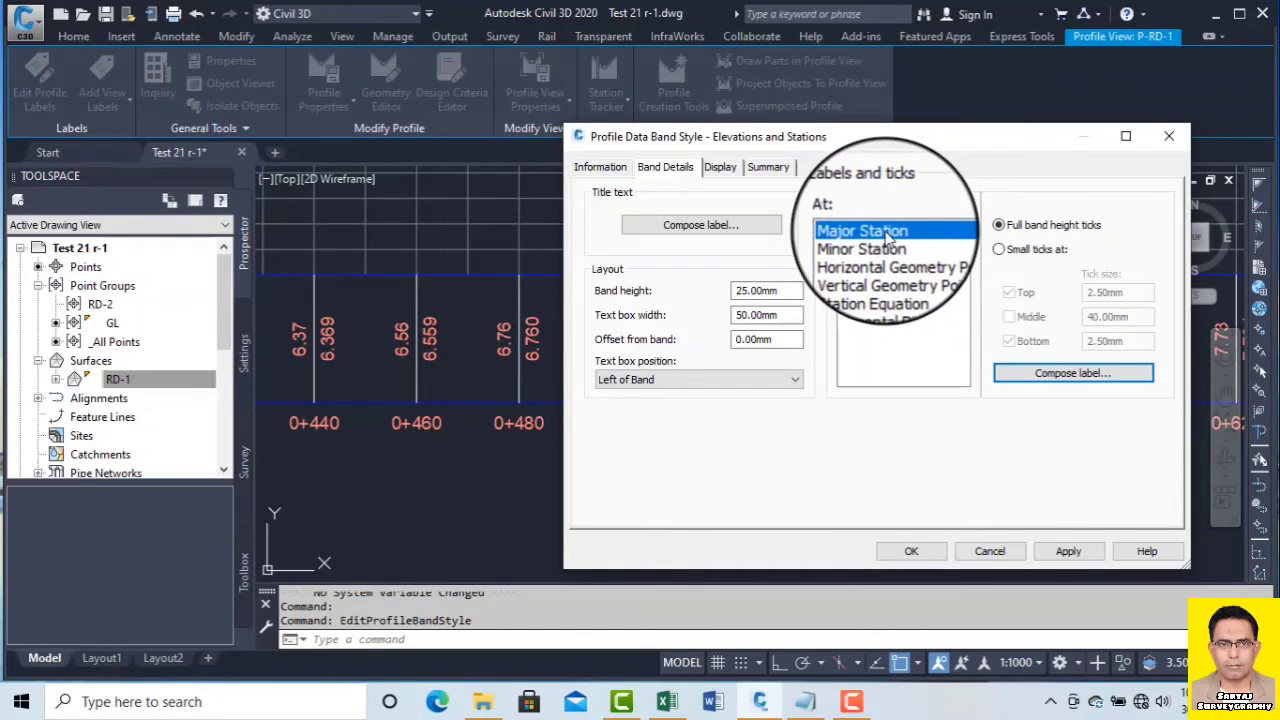
- Check the composed major station label once more and apply the edited Elevations and Stations band style to the profile view
click(1032, 377)
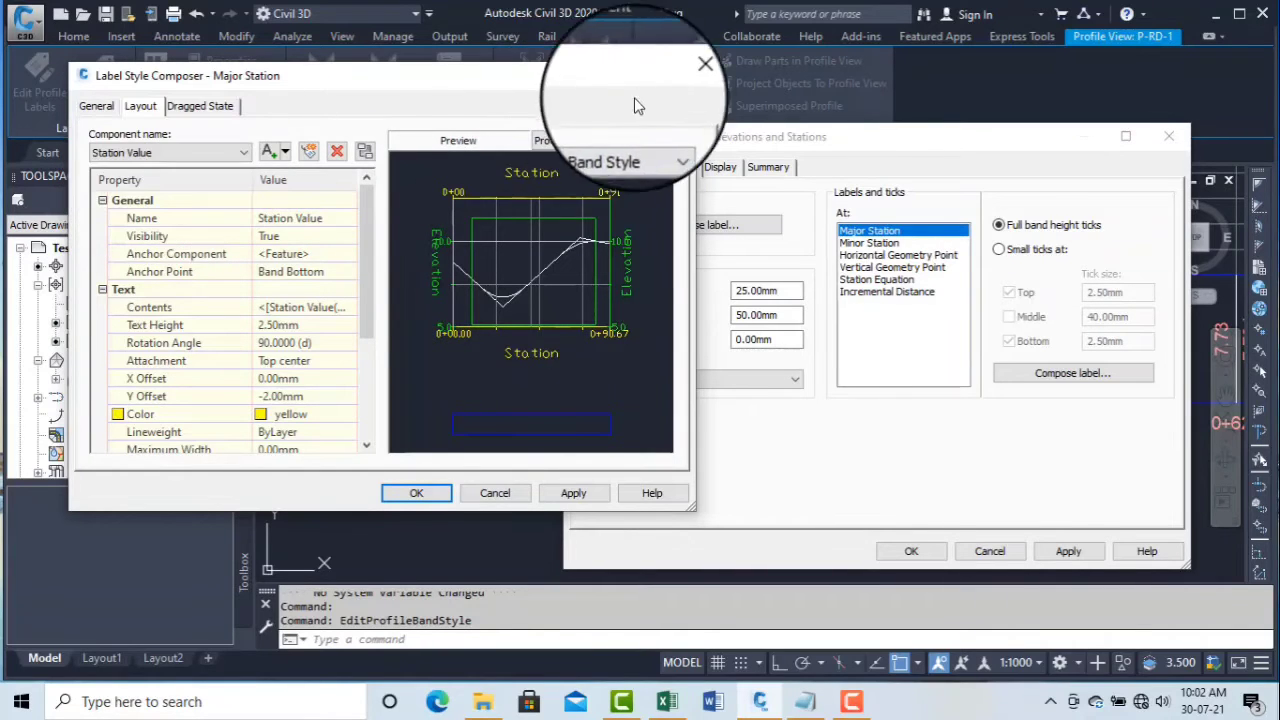
click(681, 75)
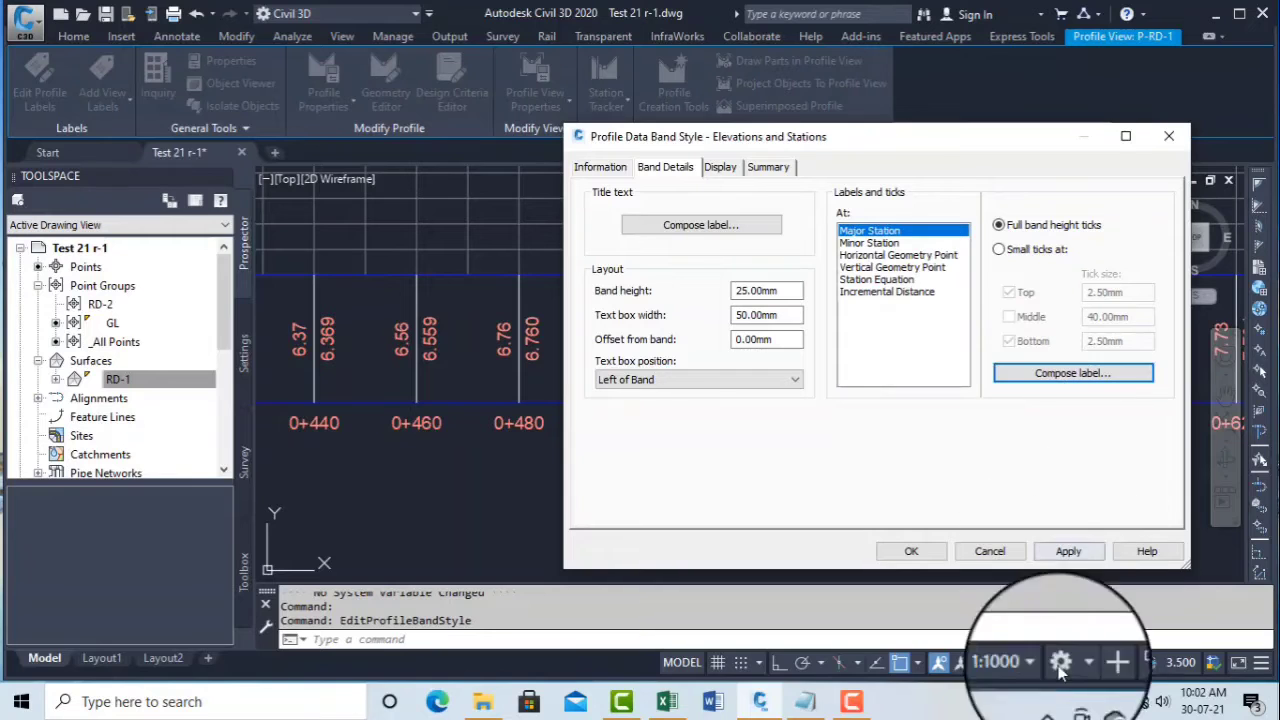
click(850, 703)
click(1186, 606)
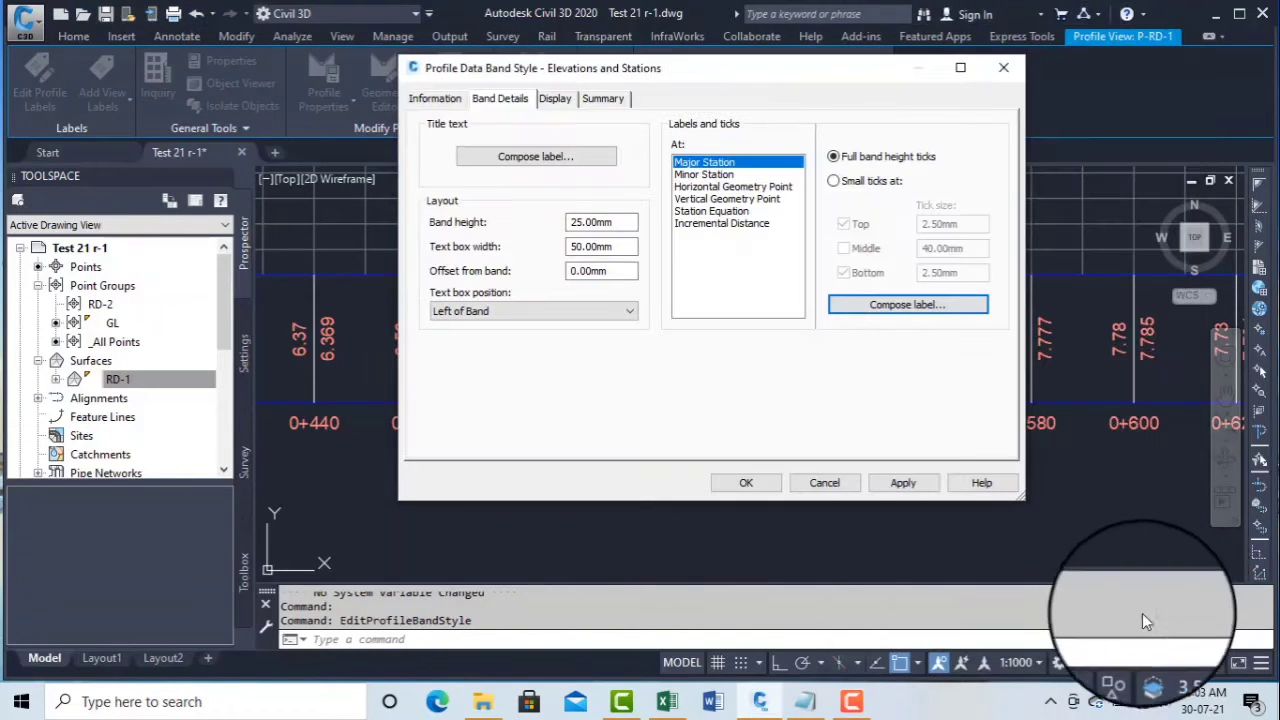
click(903, 486)
click(750, 483)
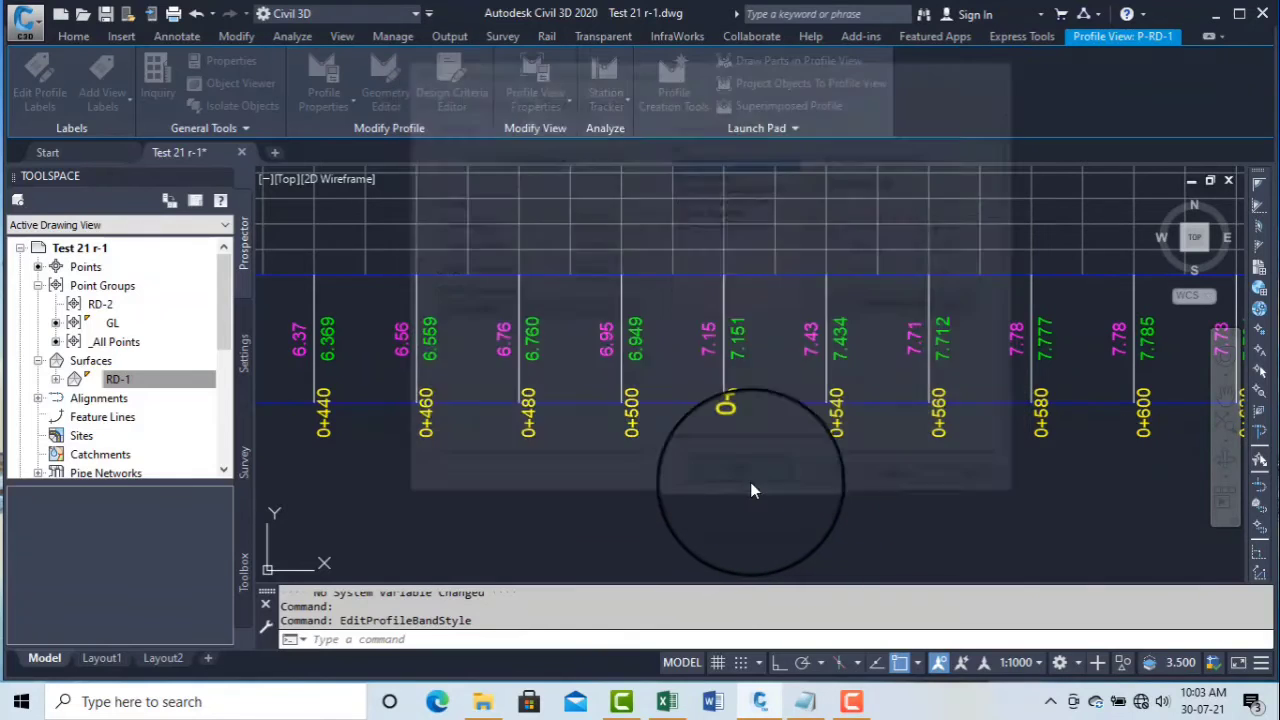
- Select the profile view's data band and open the Profile View Properties at the profile assignments in its list of bands
scroll(770, 430, down, 3)
scroll(590, 400, up, 5)
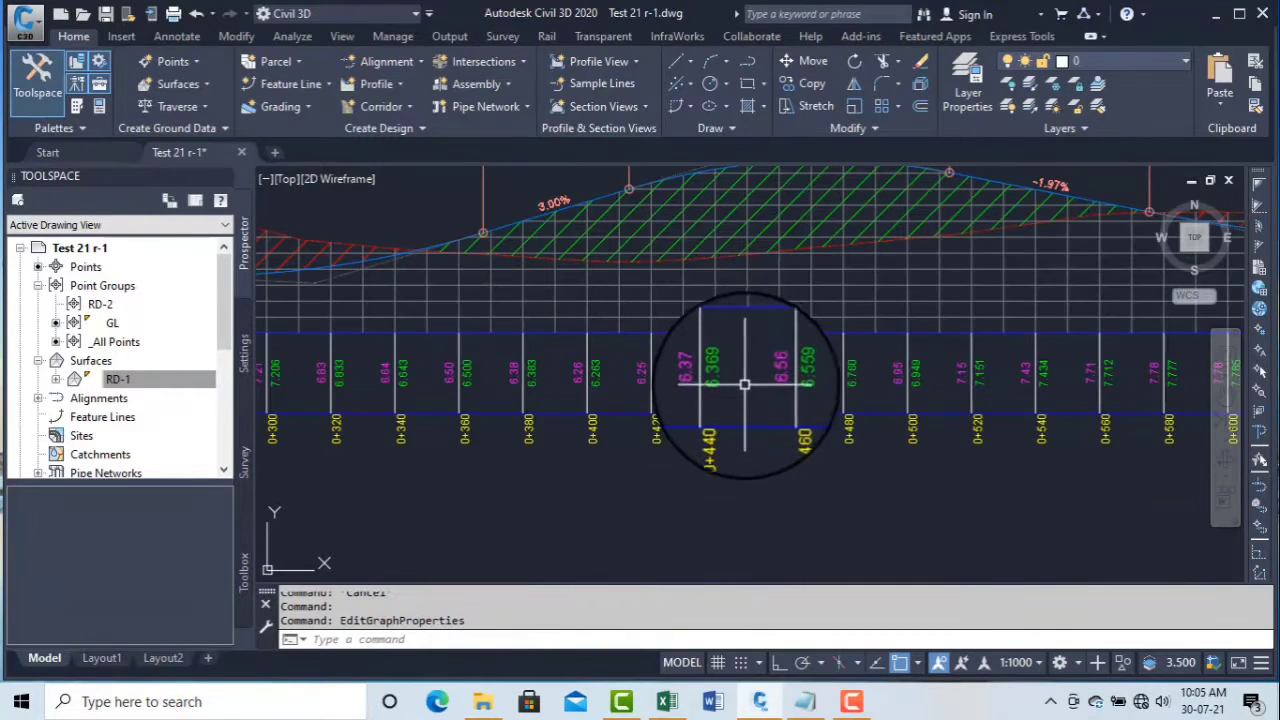
scroll(746, 379, up, 3)
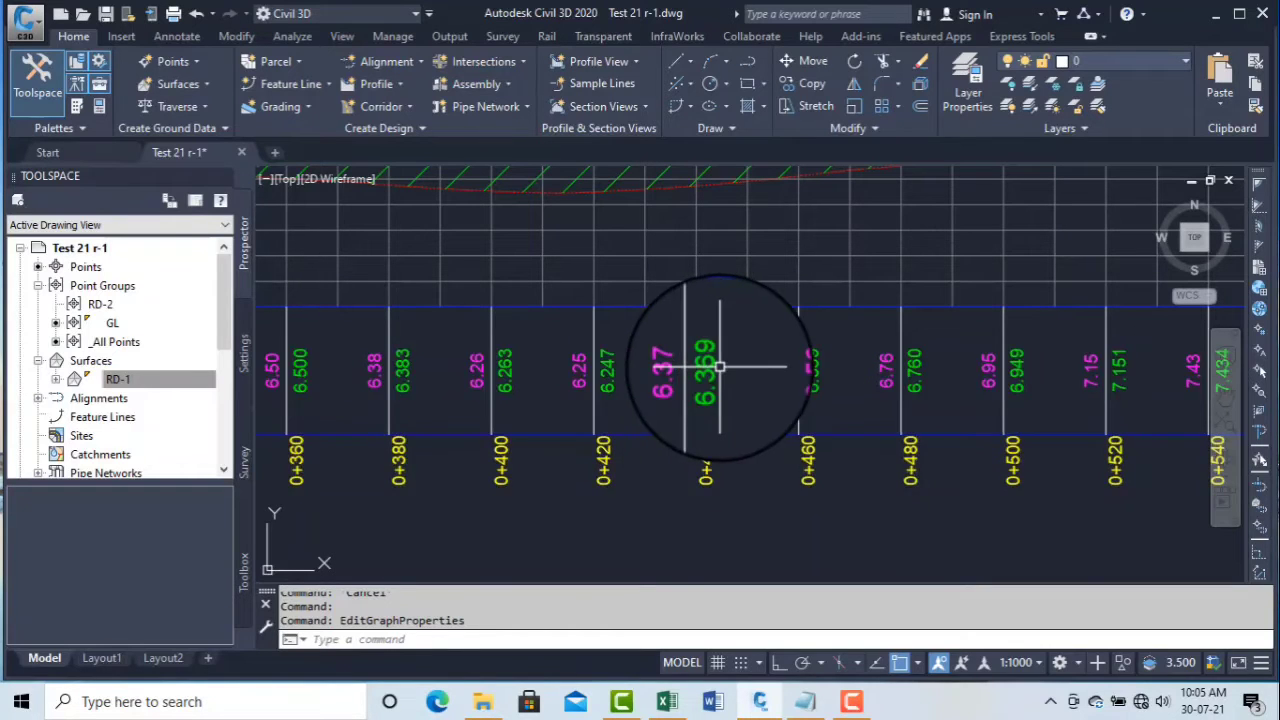
click(714, 366)
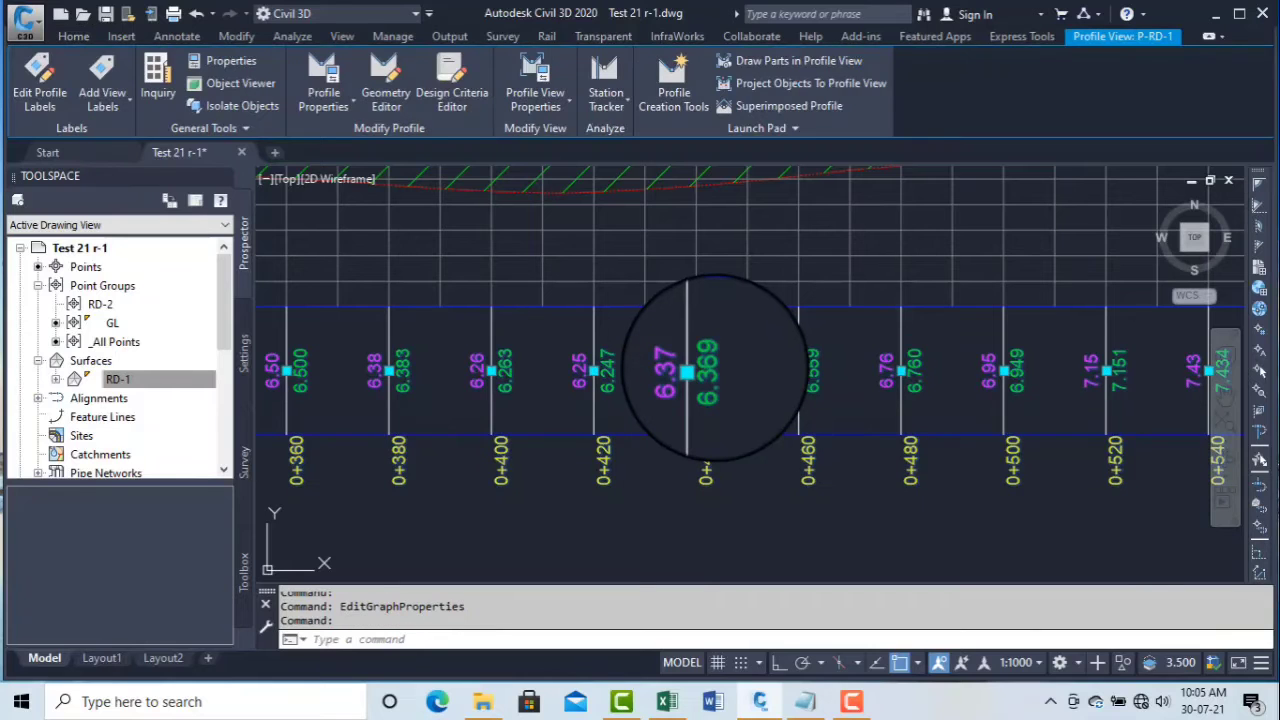
right_click(713, 366)
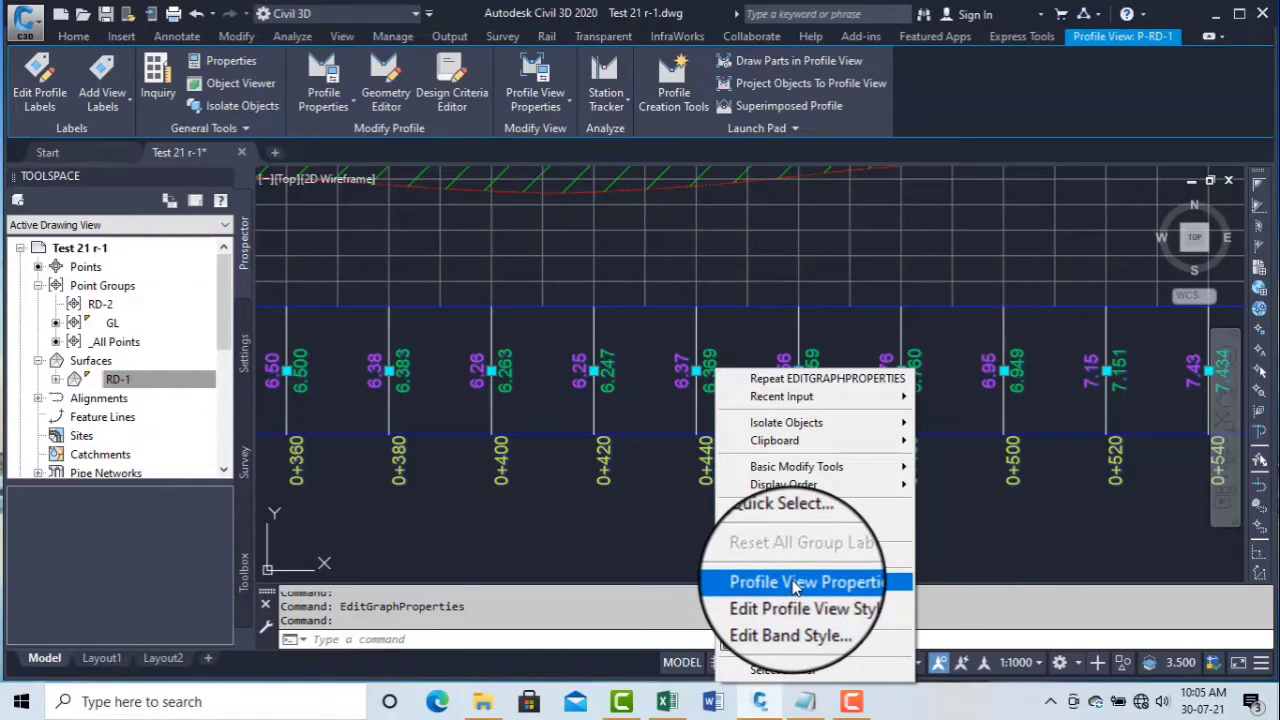
click(795, 584)
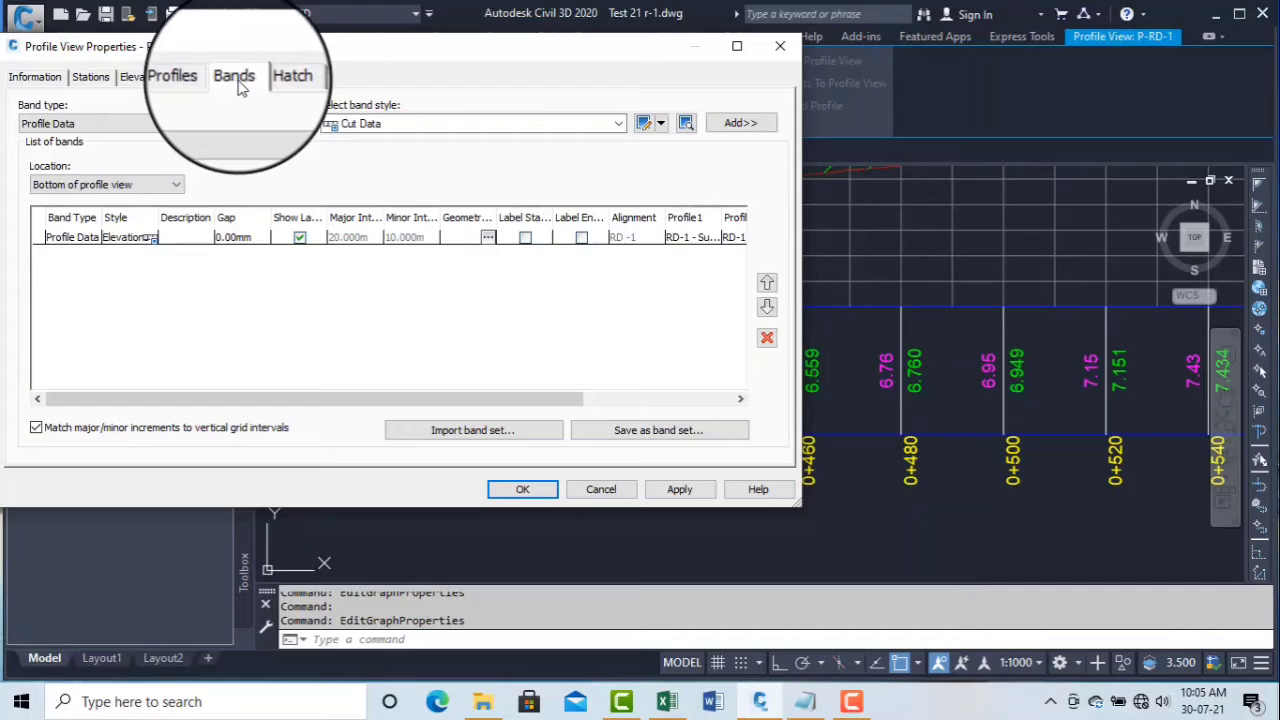
drag(267, 399, 425, 432)
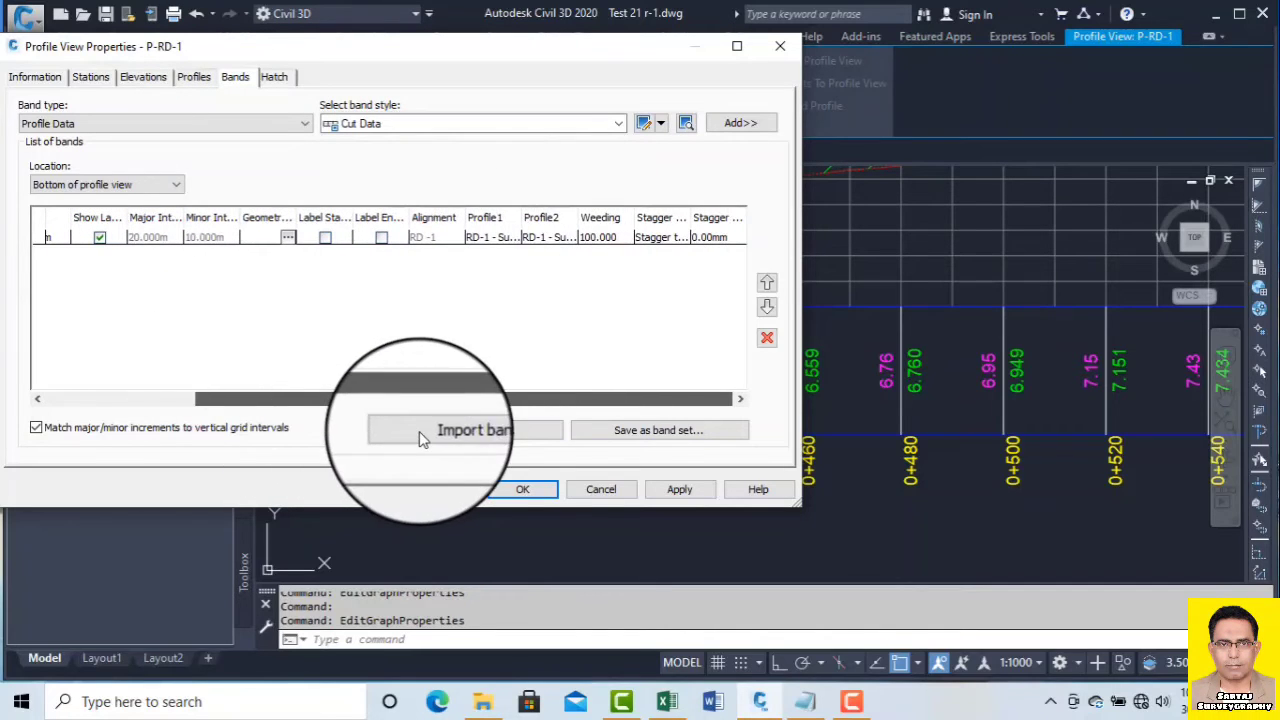
- Assign the D-P profile as Profile1 of the profile data band and apply it to the profile view
click(515, 246)
click(515, 246)
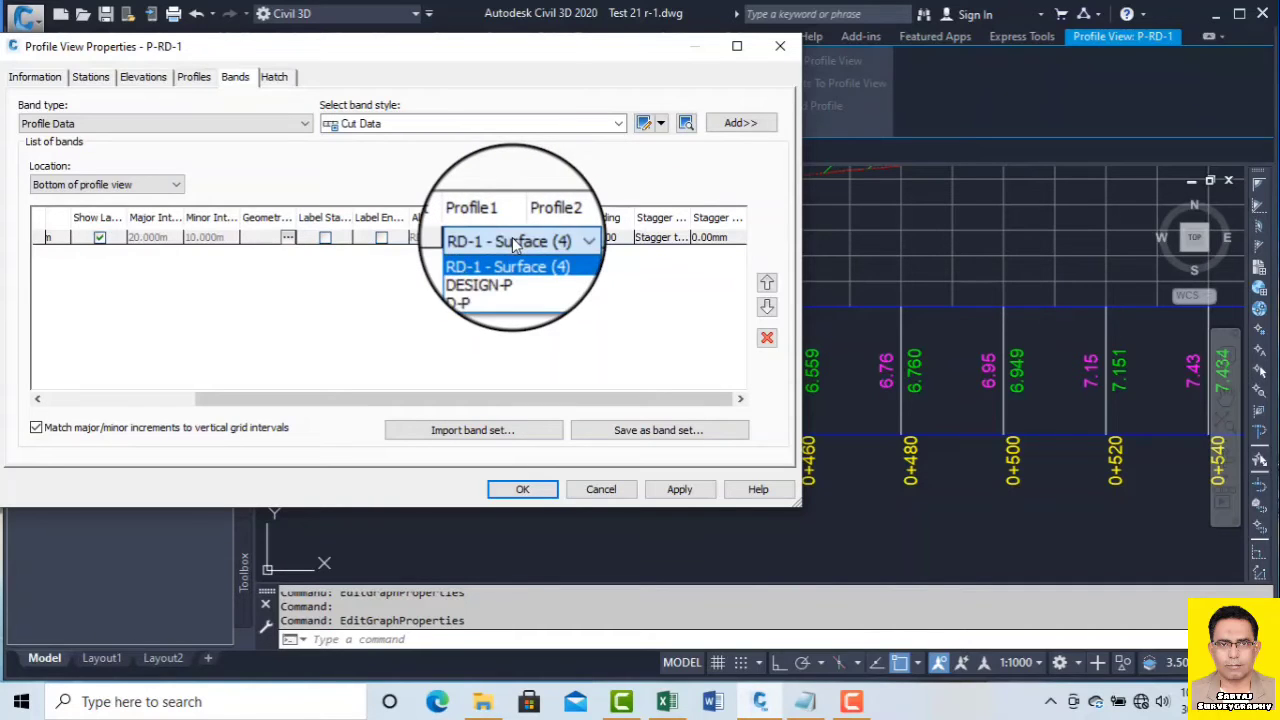
click(498, 284)
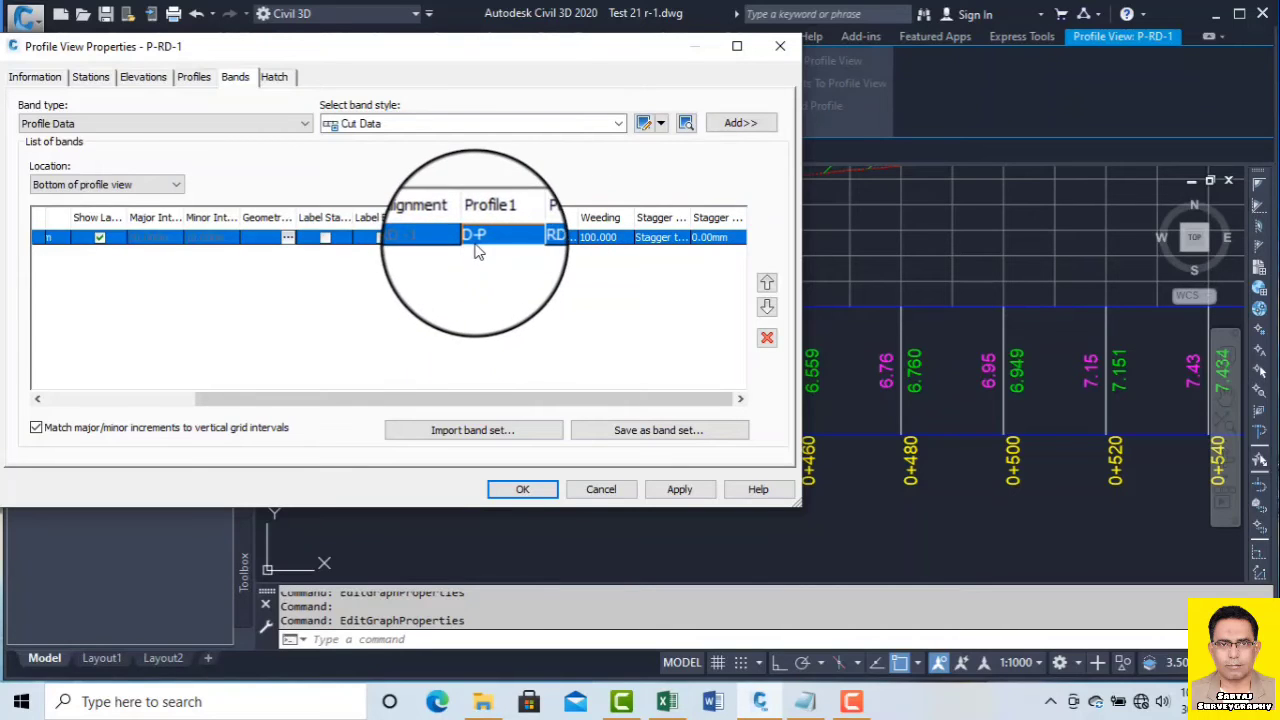
click(552, 241)
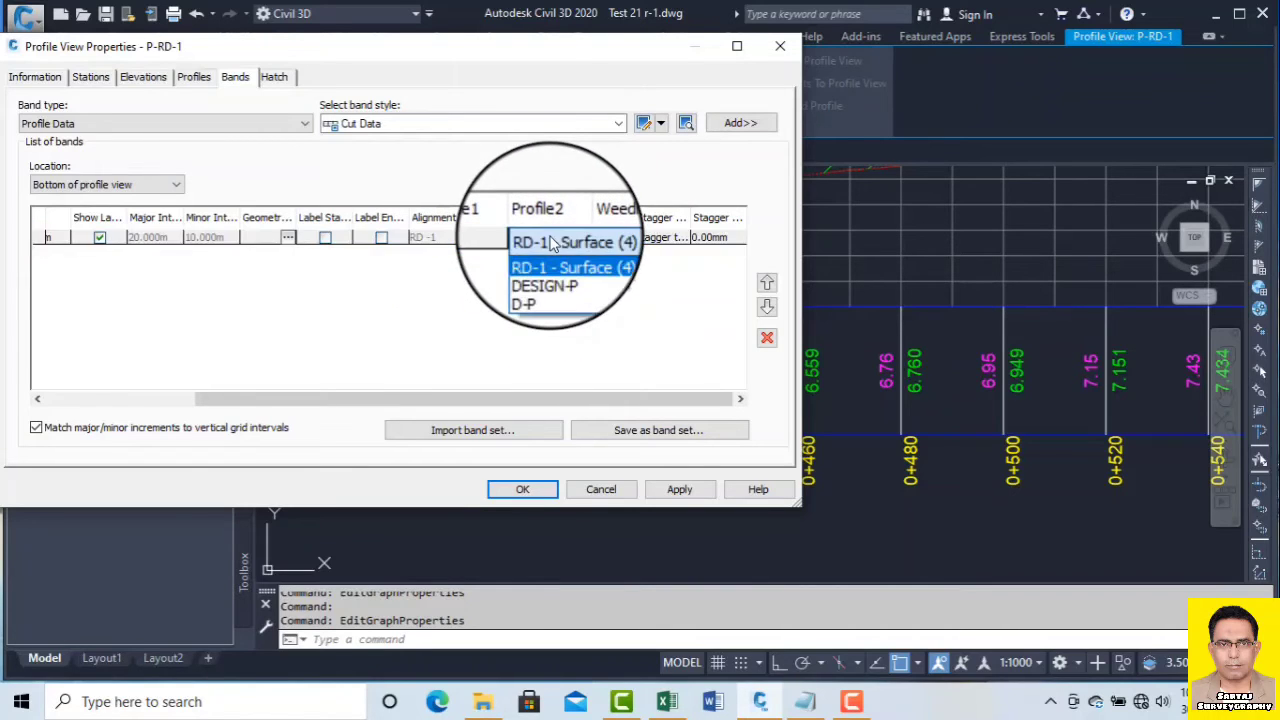
click(480, 293)
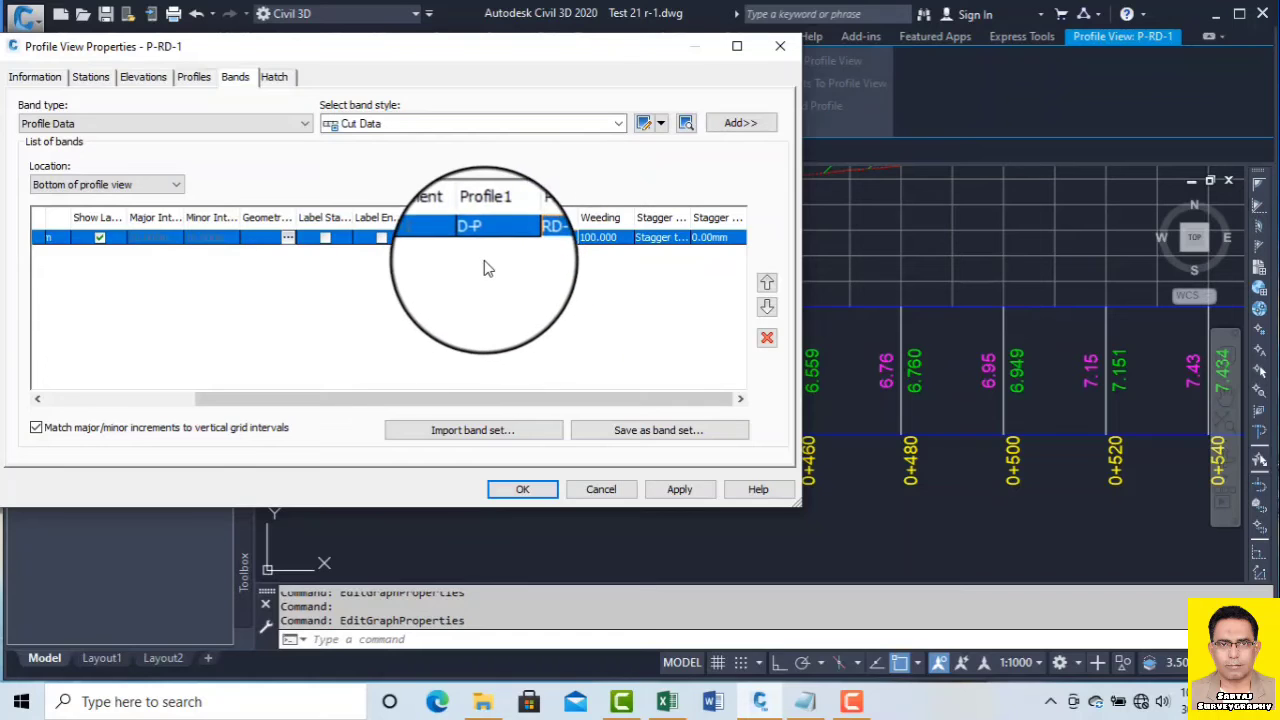
click(672, 493)
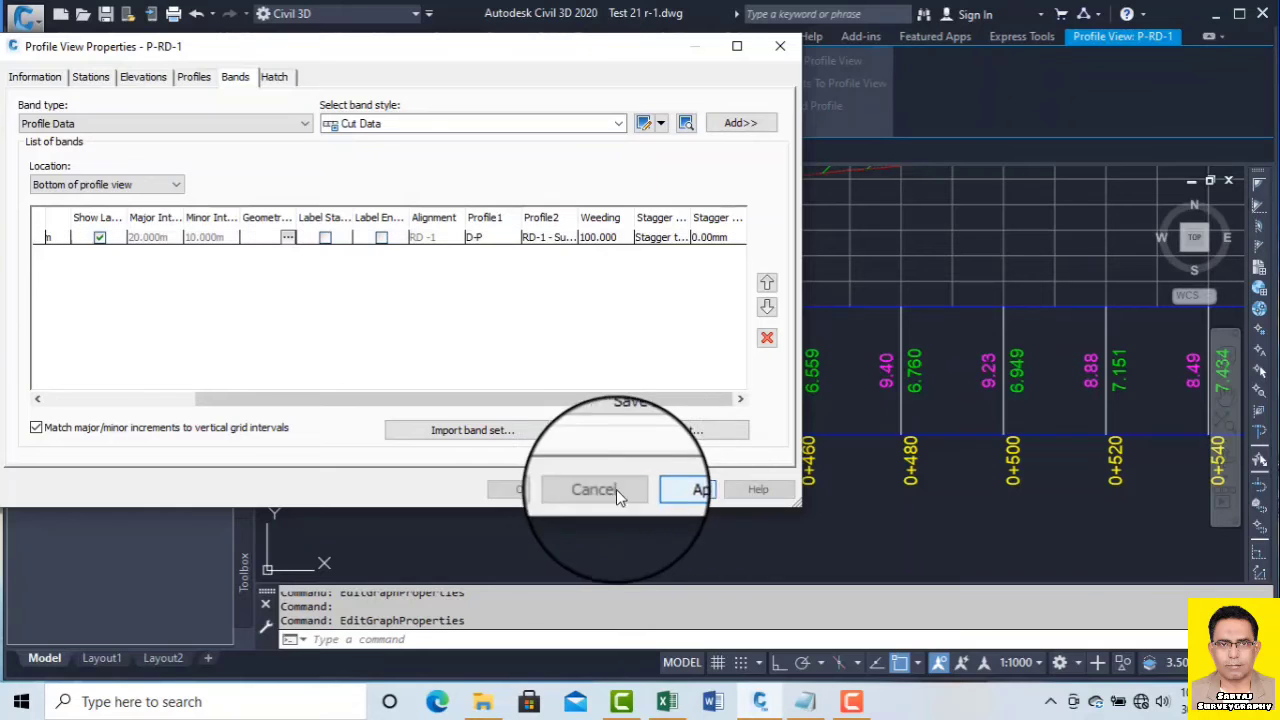
click(521, 490)
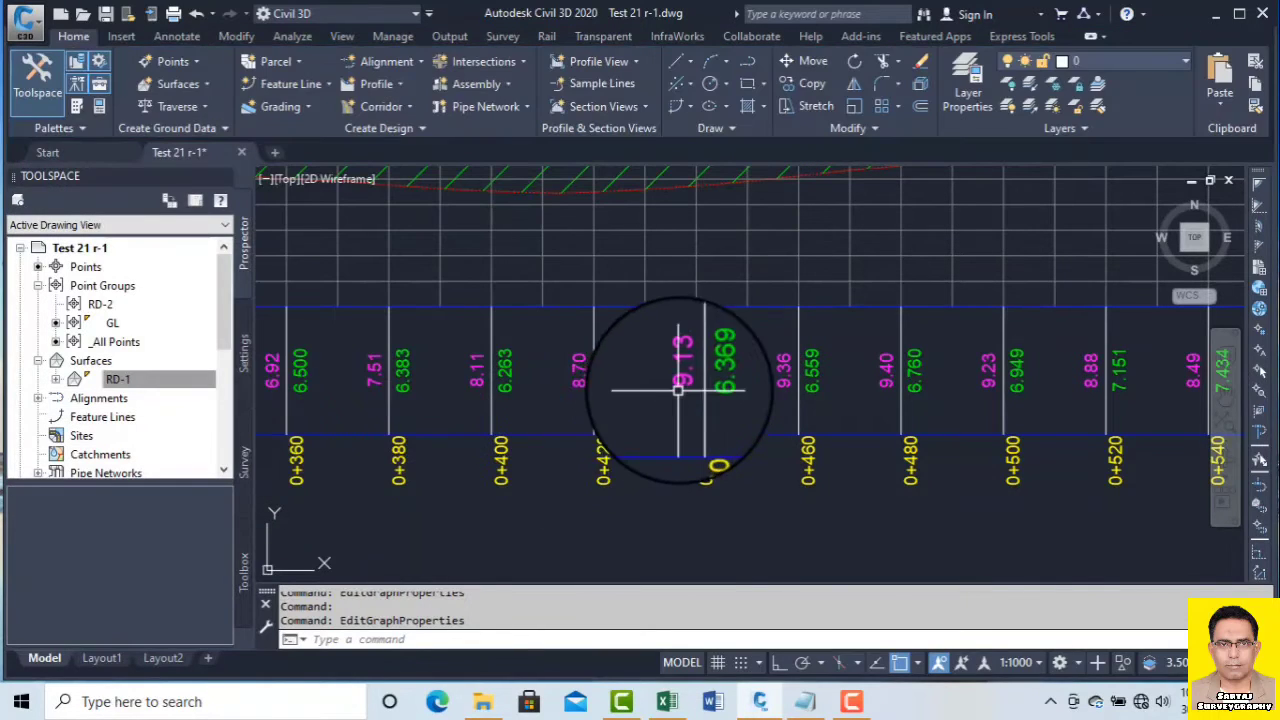
scroll(678, 390, up, 6)
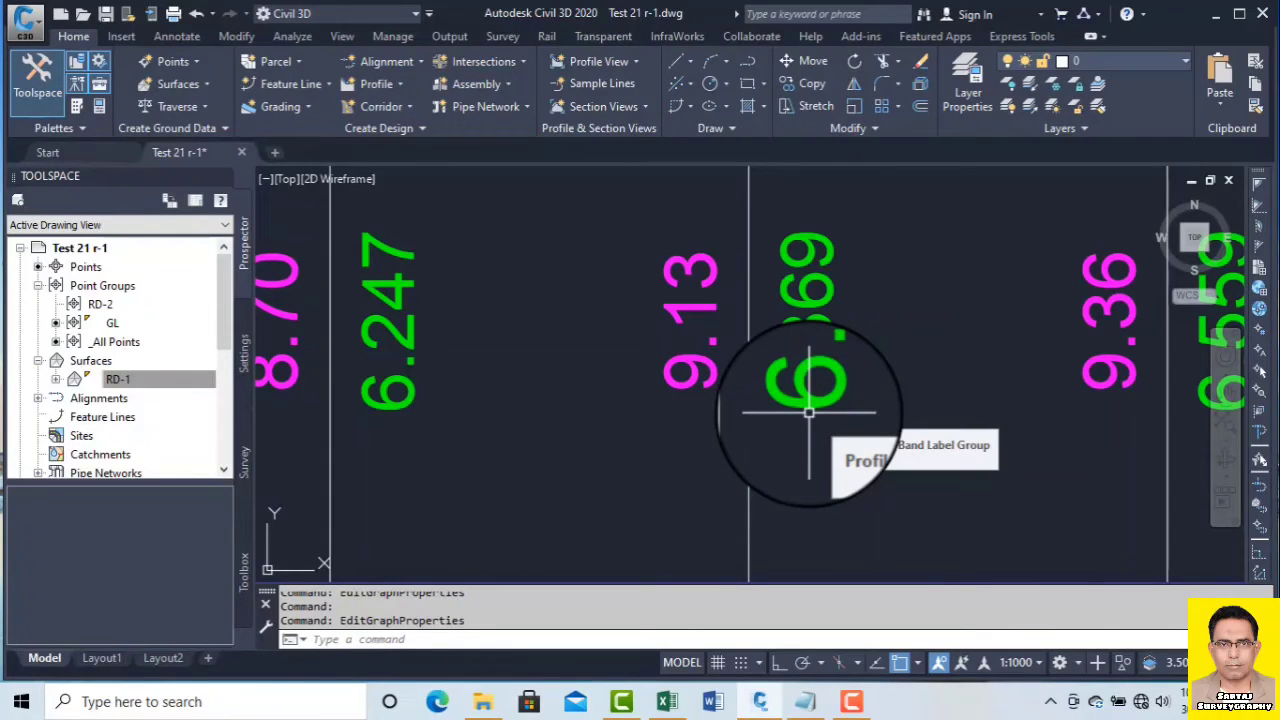
- Examine the existing and design elevation labels at the stations along the profile view's data band
scroll(806, 404, down, 8)
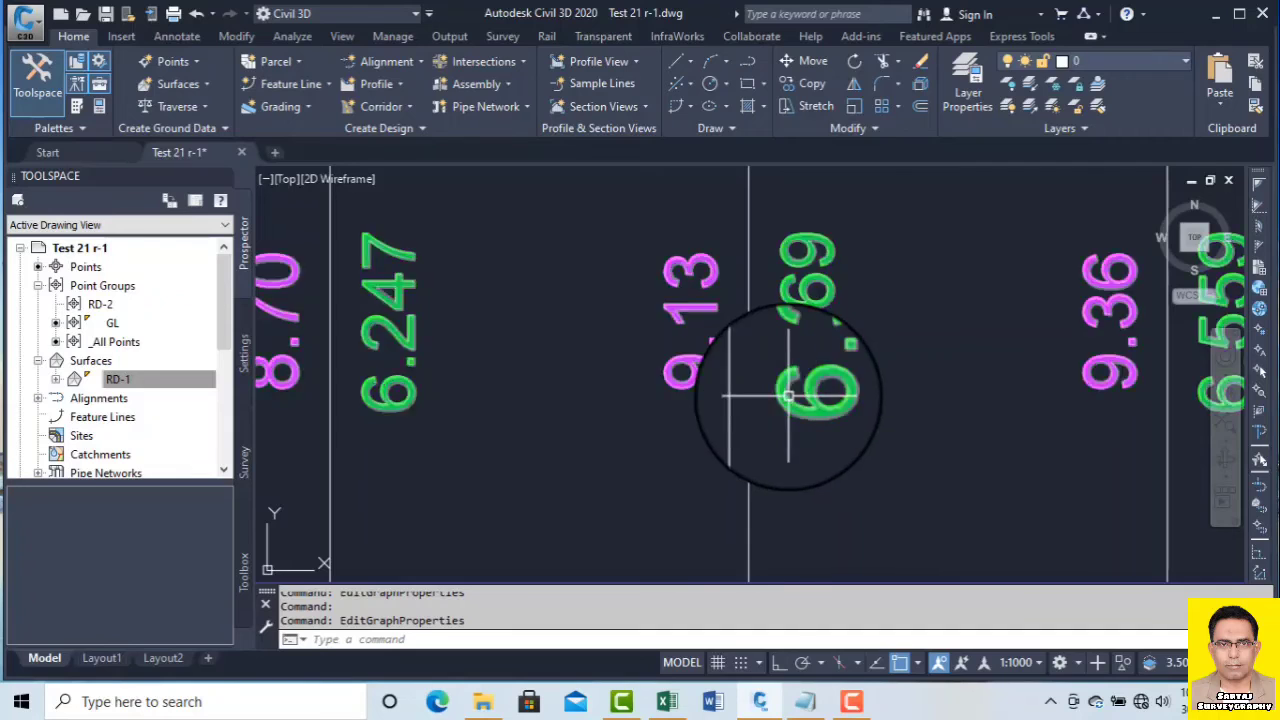
scroll(857, 374, up, 4)
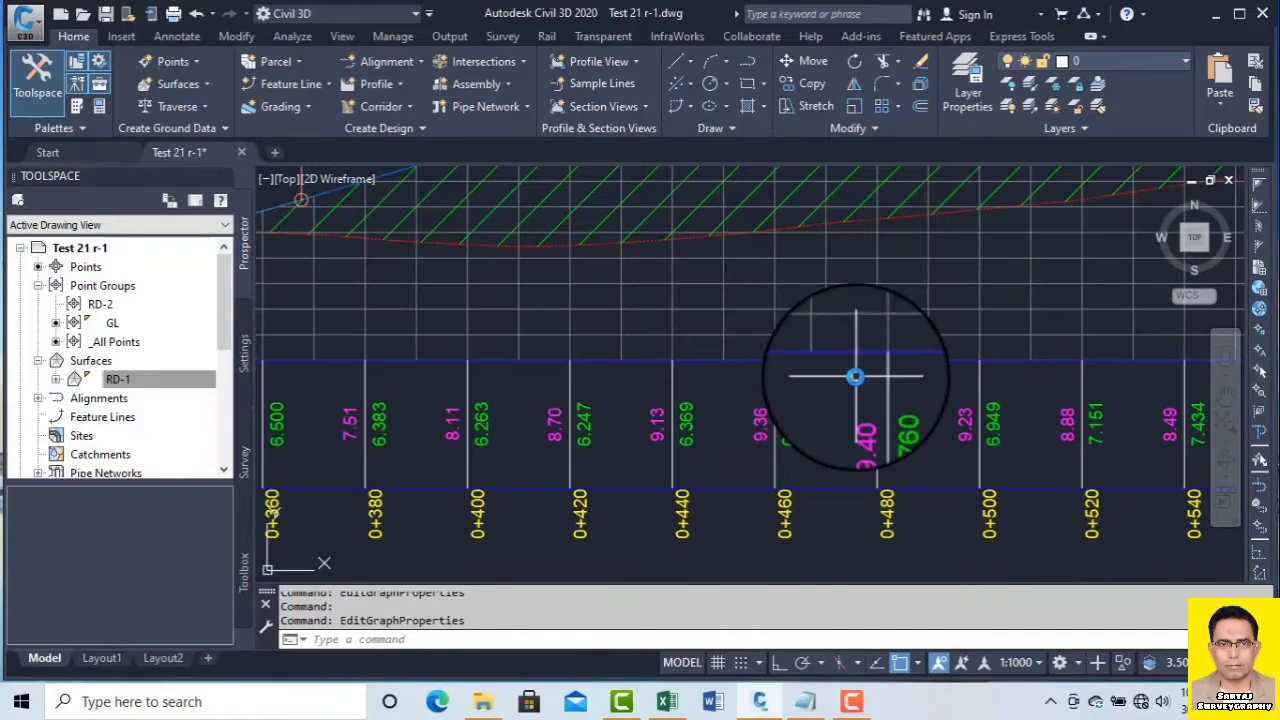
scroll(857, 429, down, 2)
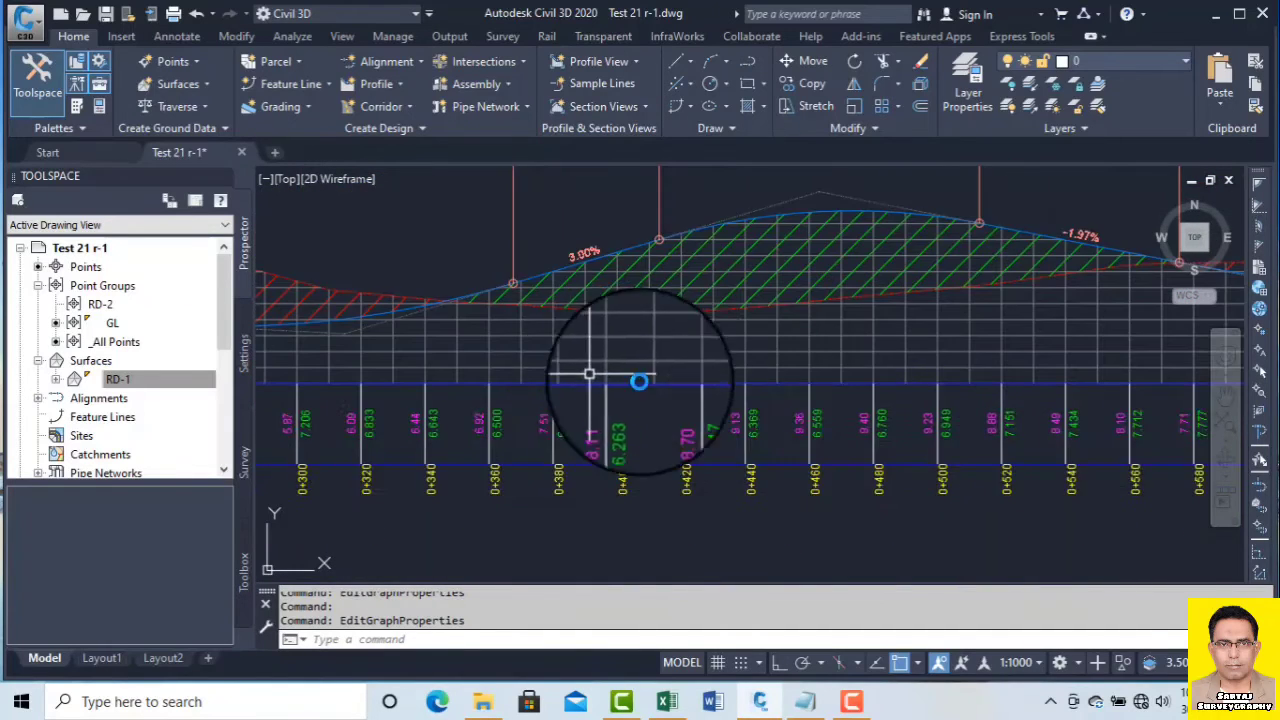
scroll(594, 429, up, 3)
scroll(400, 450, up, 1)
scroll(634, 474, down, 3)
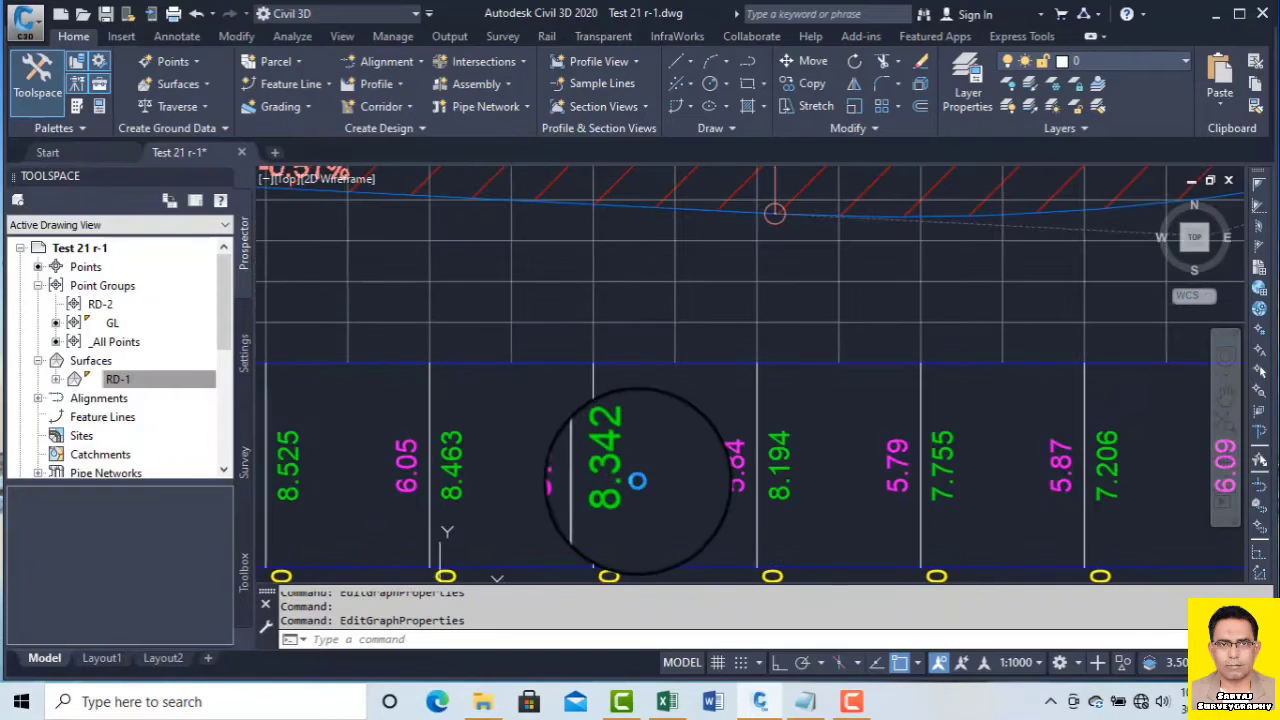
scroll(620, 487, up, 5)
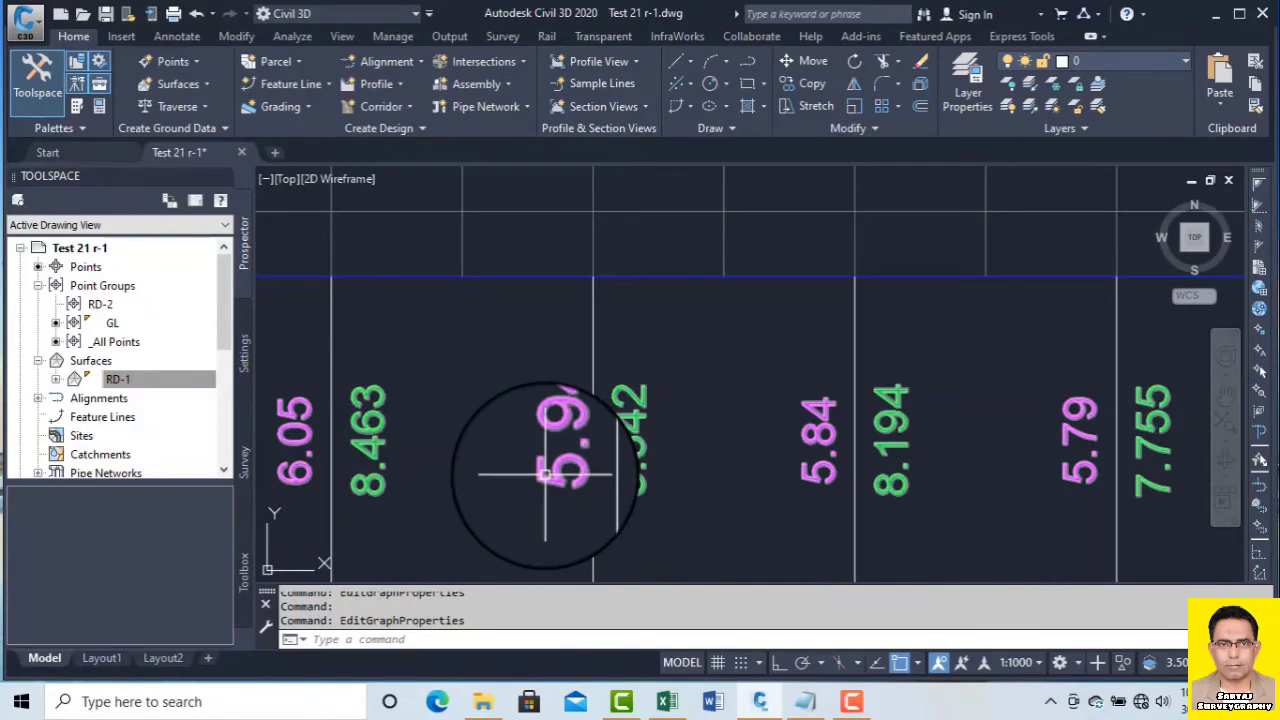
scroll(545, 475, down, 5)
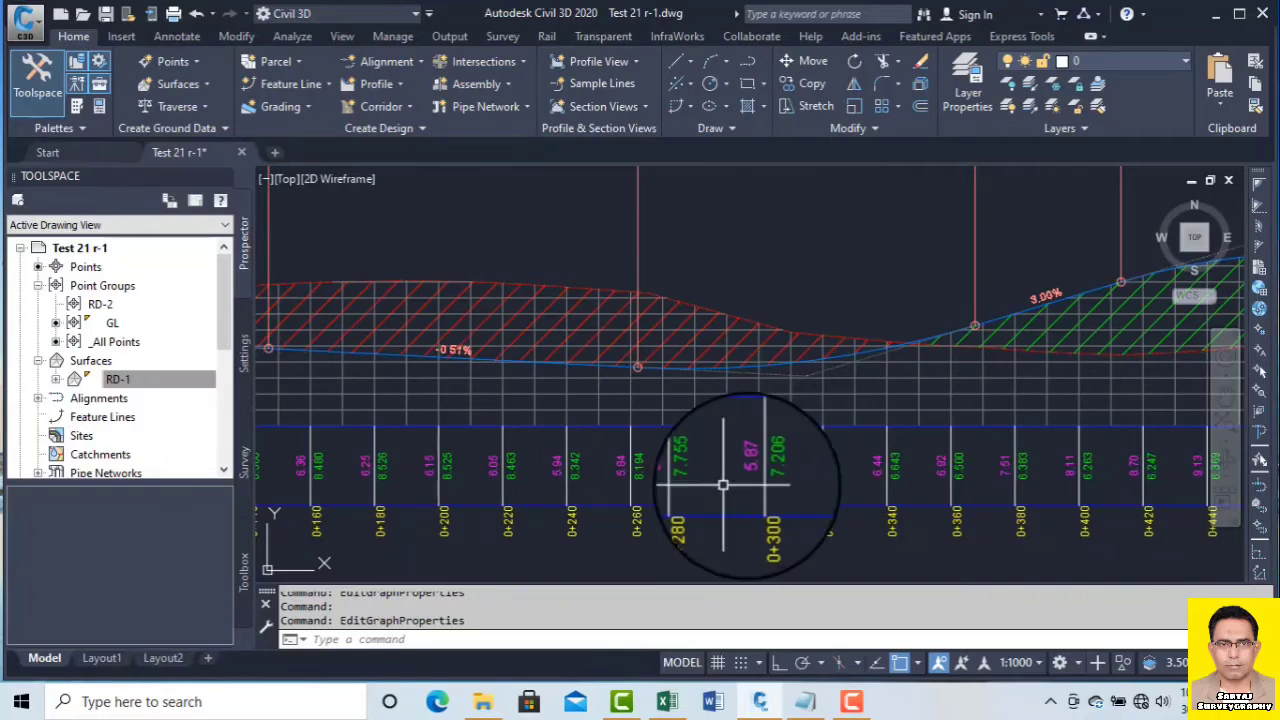
scroll(628, 432, down, 5)
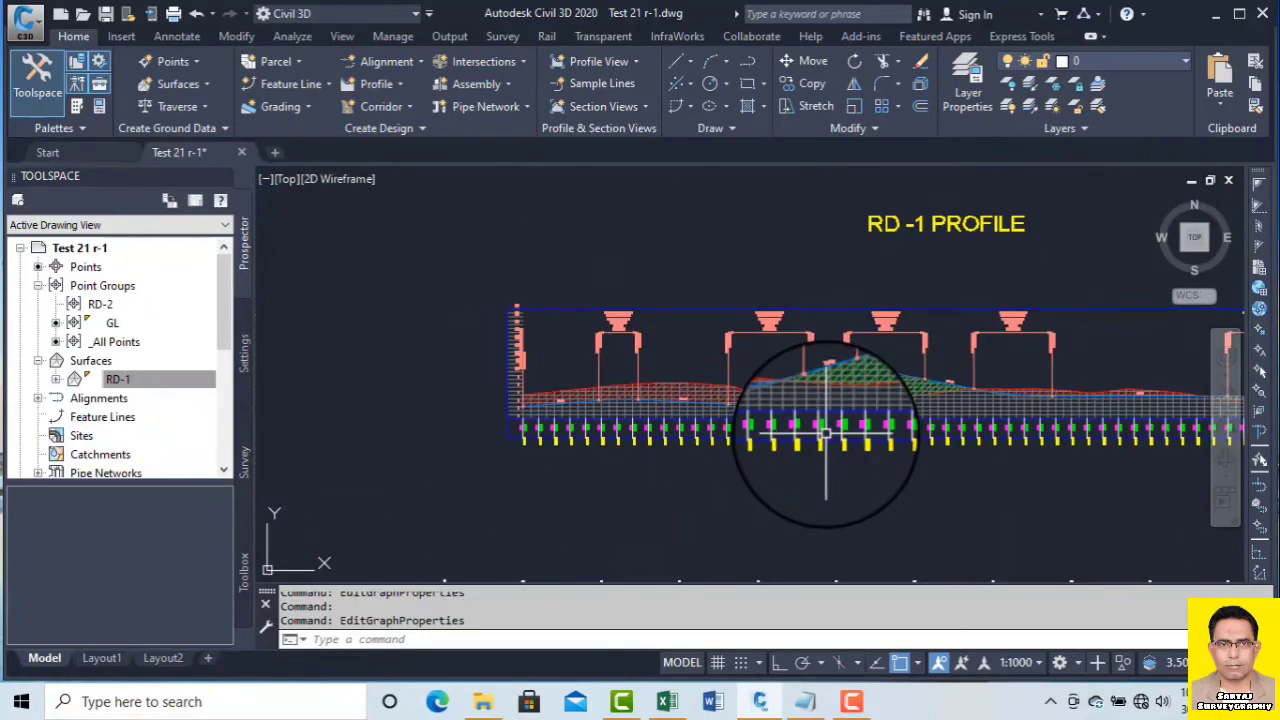
scroll(826, 432, down, 4)
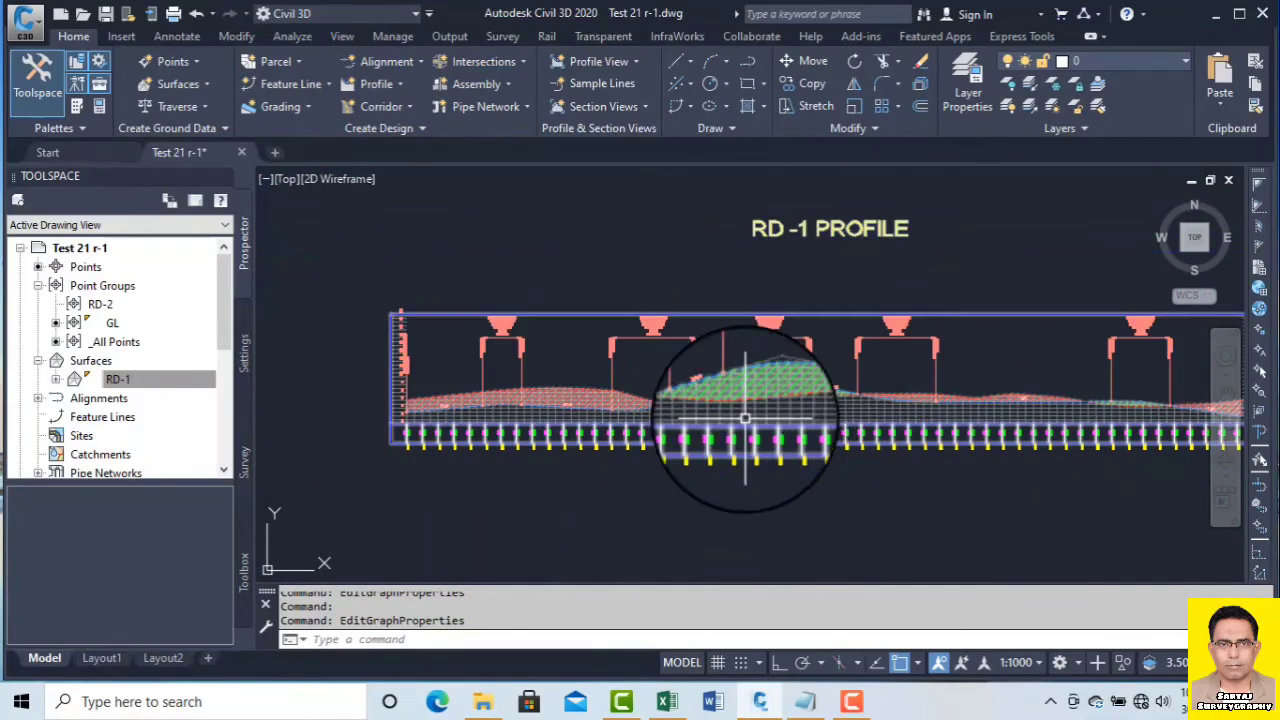
click(851, 701)
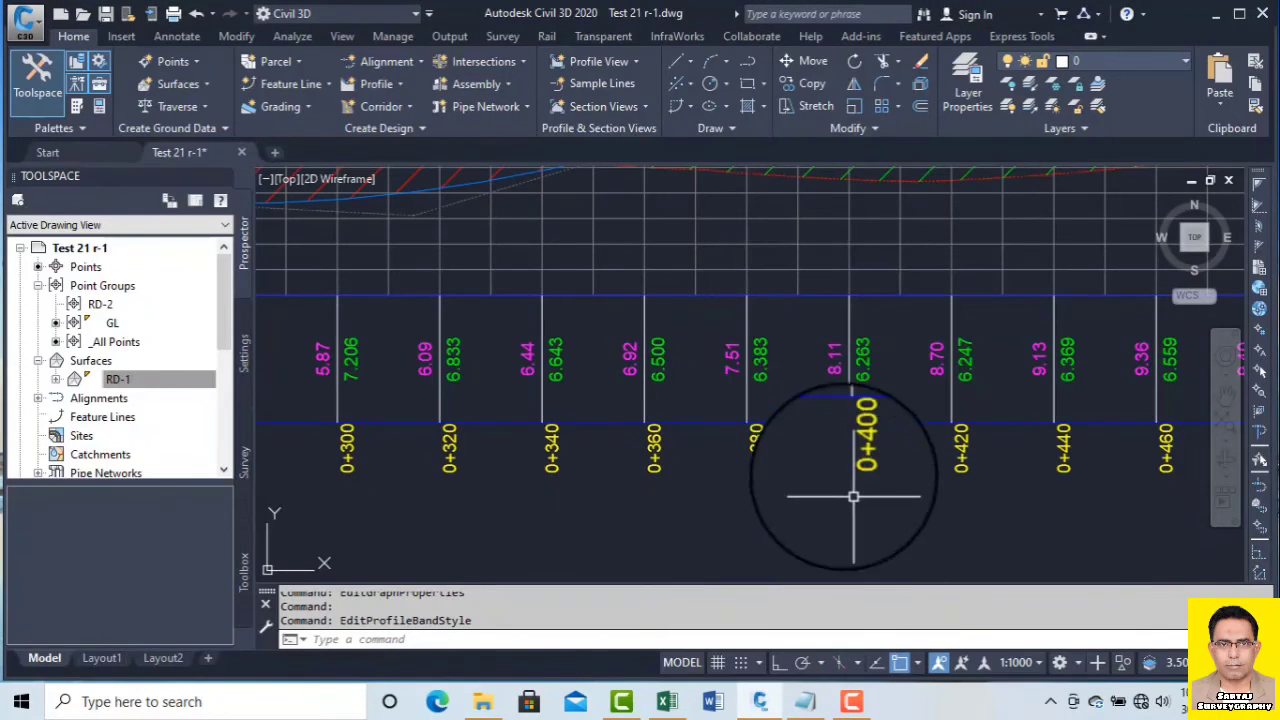
- Open the data band's Elevations and Stations style for editing and compose its Major Station label
scroll(834, 372, up, 4)
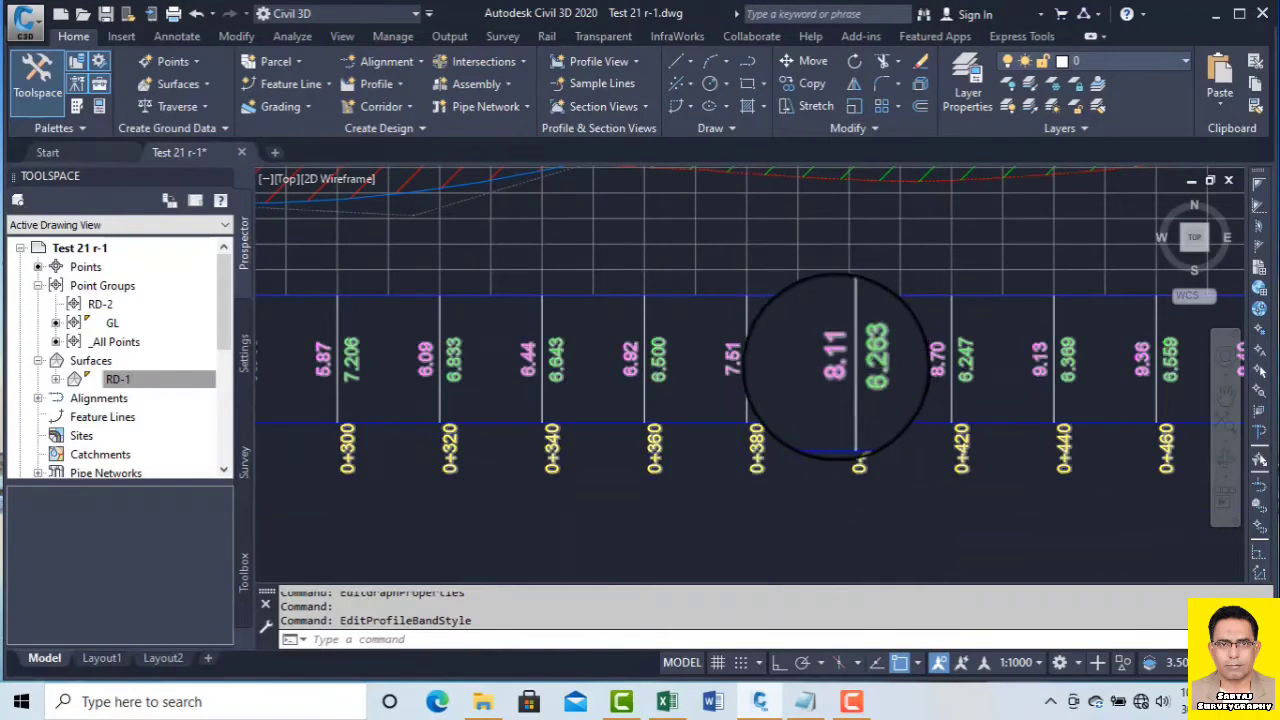
scroll(780, 384, down, 2)
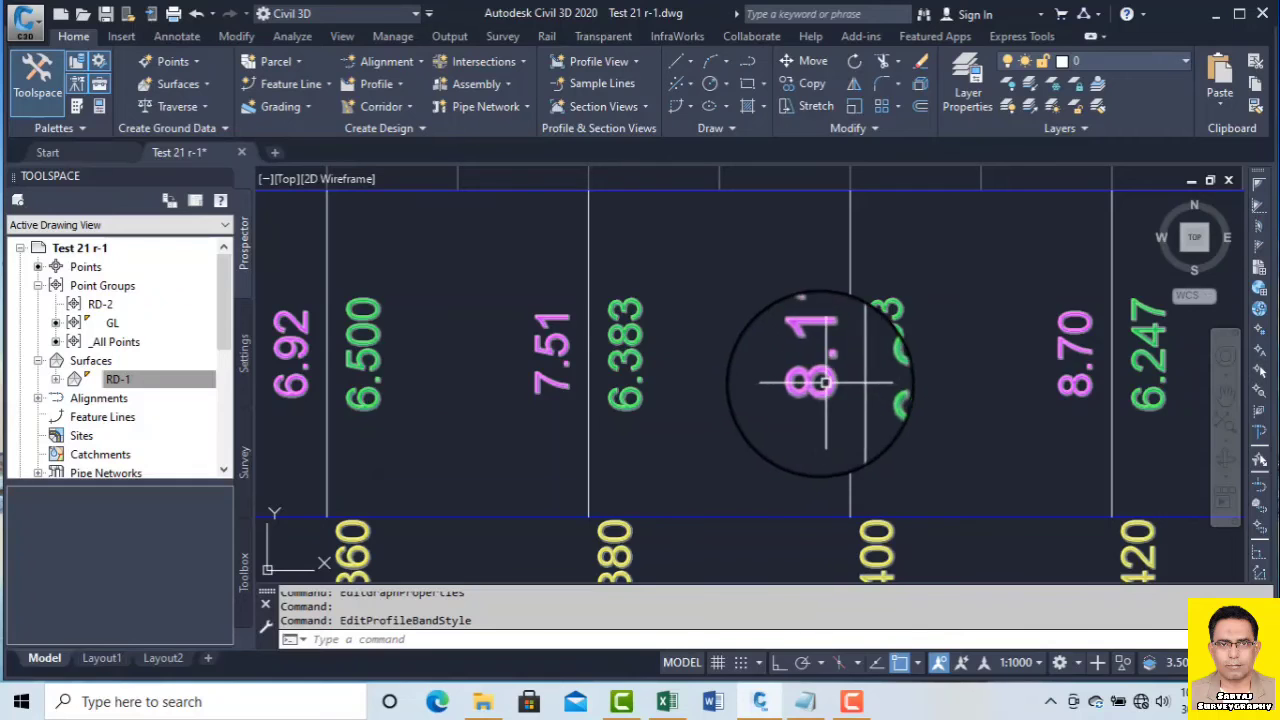
scroll(828, 370, down, 2)
scroll(830, 357, down, 5)
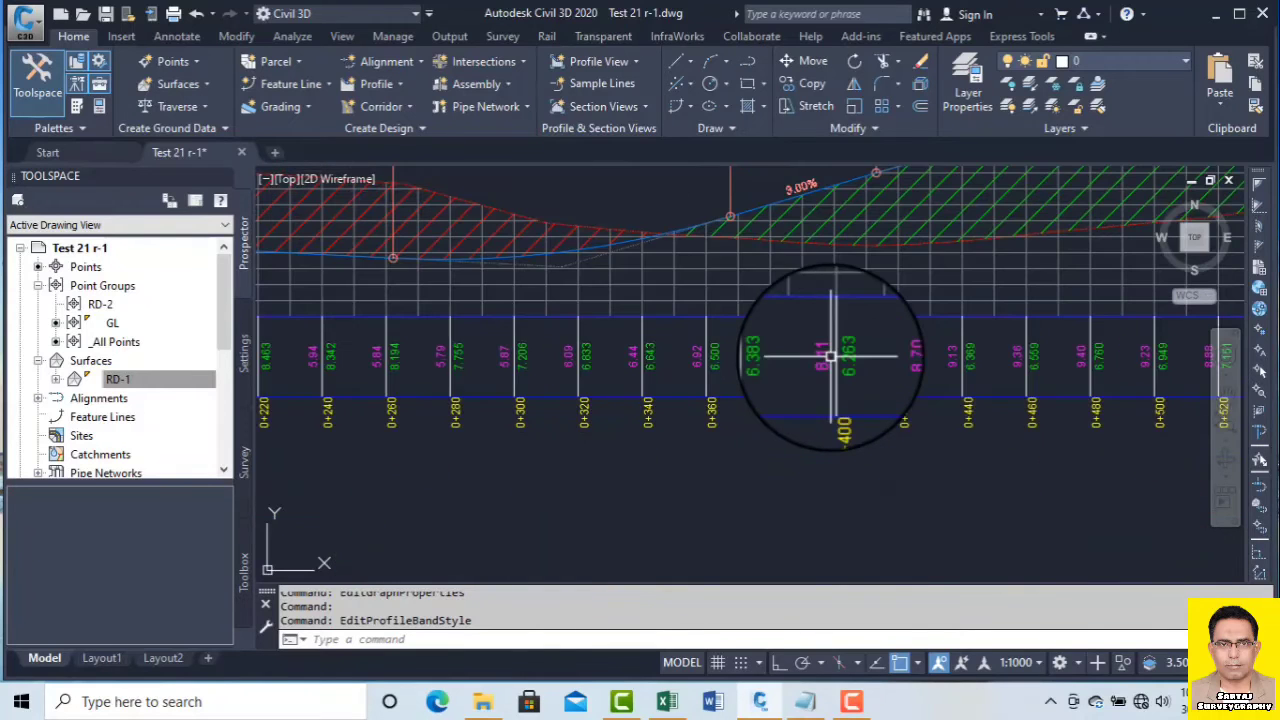
scroll(670, 393, up, 6)
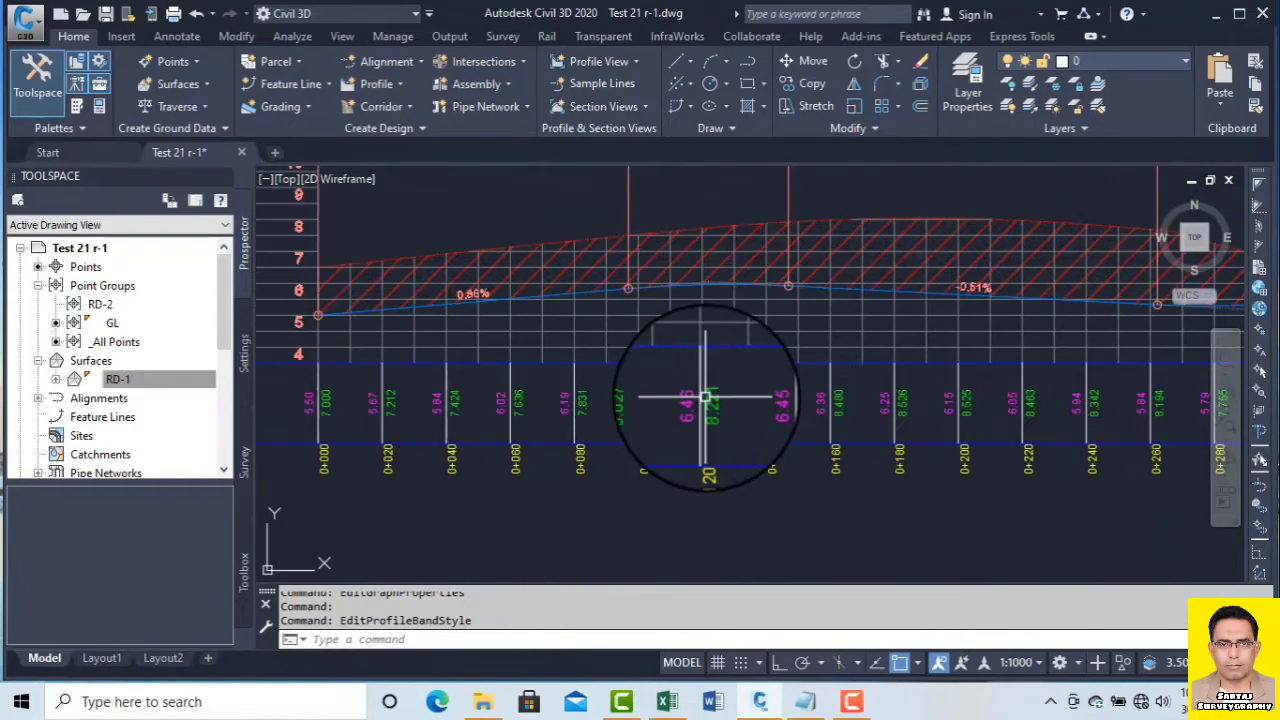
click(672, 398)
right_click(724, 392)
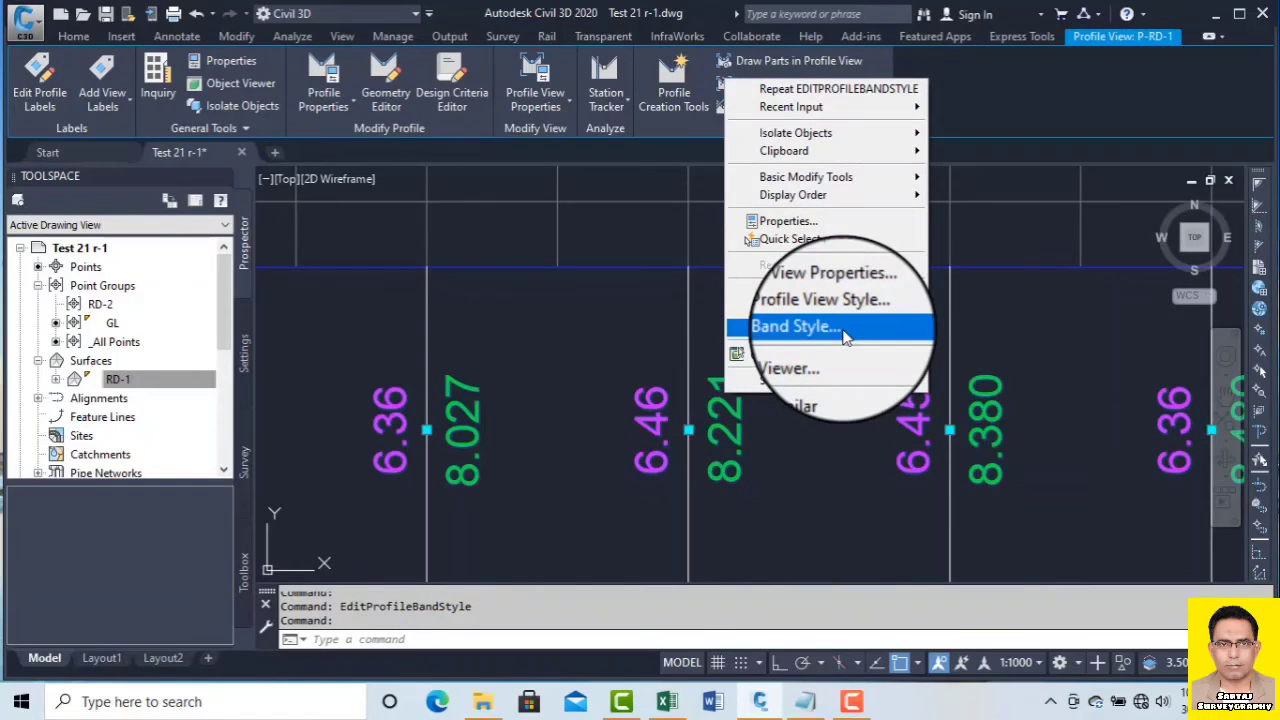
click(843, 333)
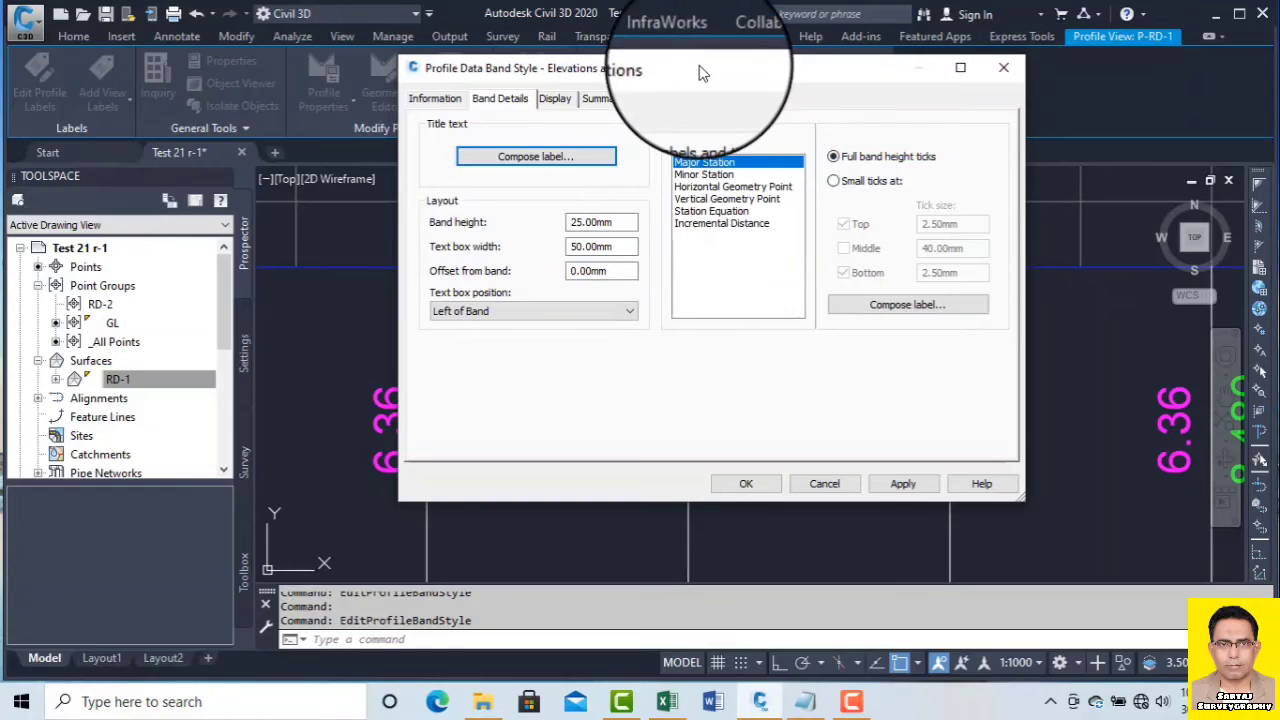
drag(686, 68, 464, 68)
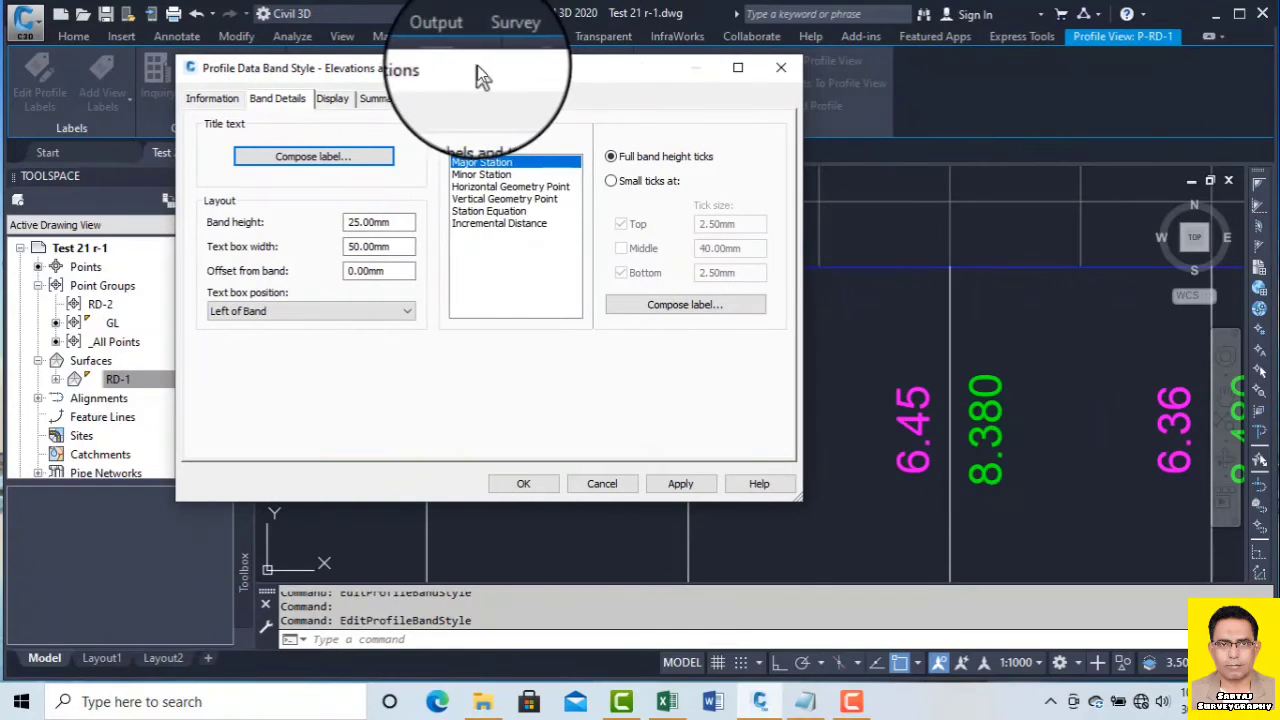
click(681, 305)
- Set the precision of the Profile1 Elevation property in the EG Elevation component's contents to 0.001 and update the text
click(165, 138)
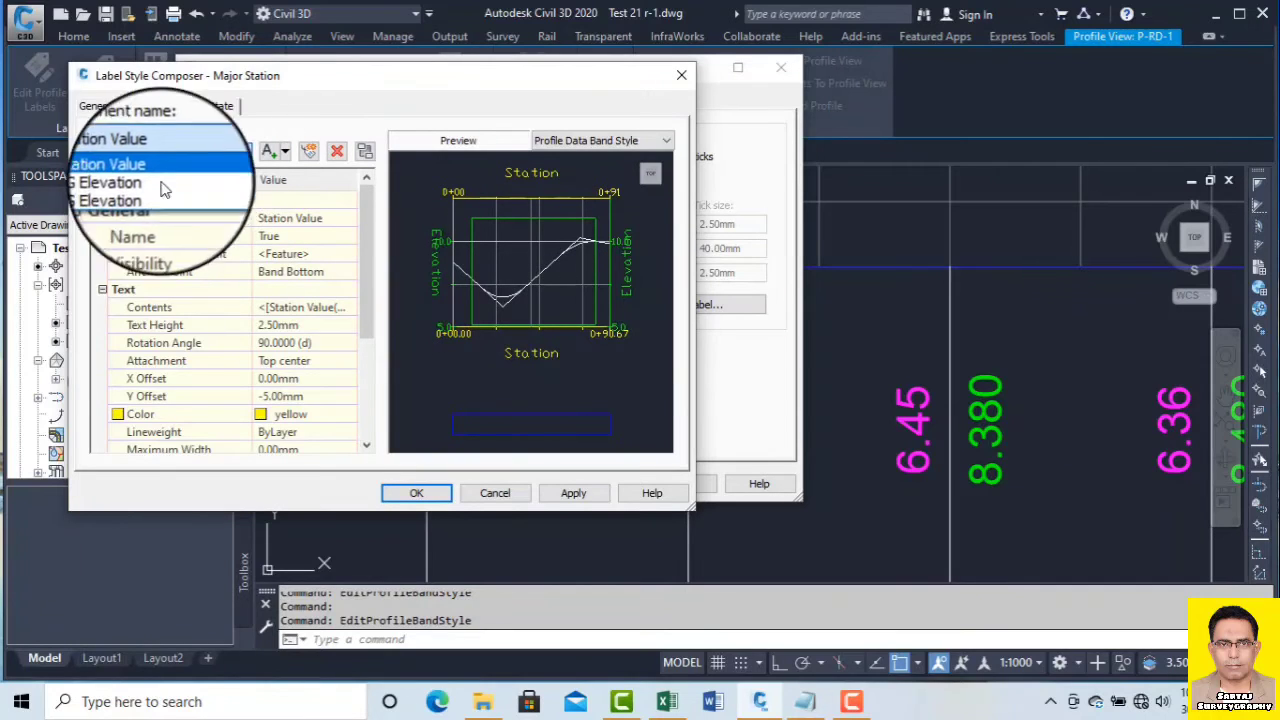
click(158, 185)
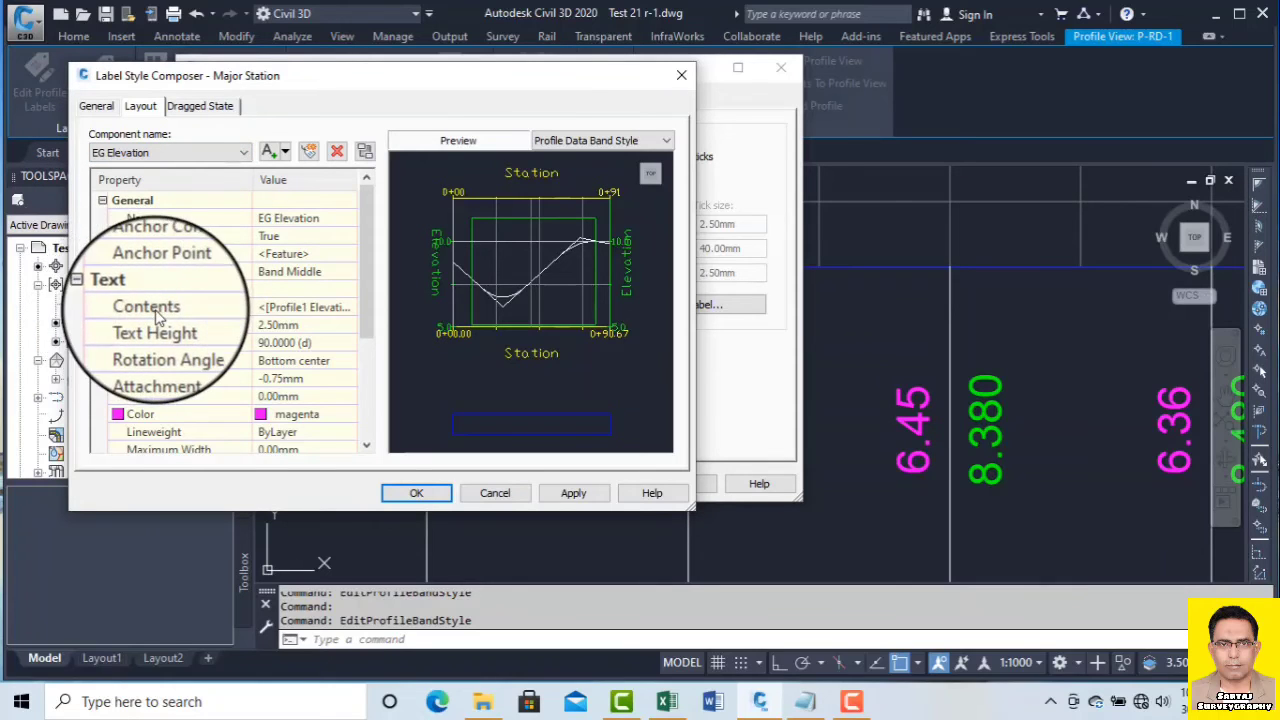
click(305, 307)
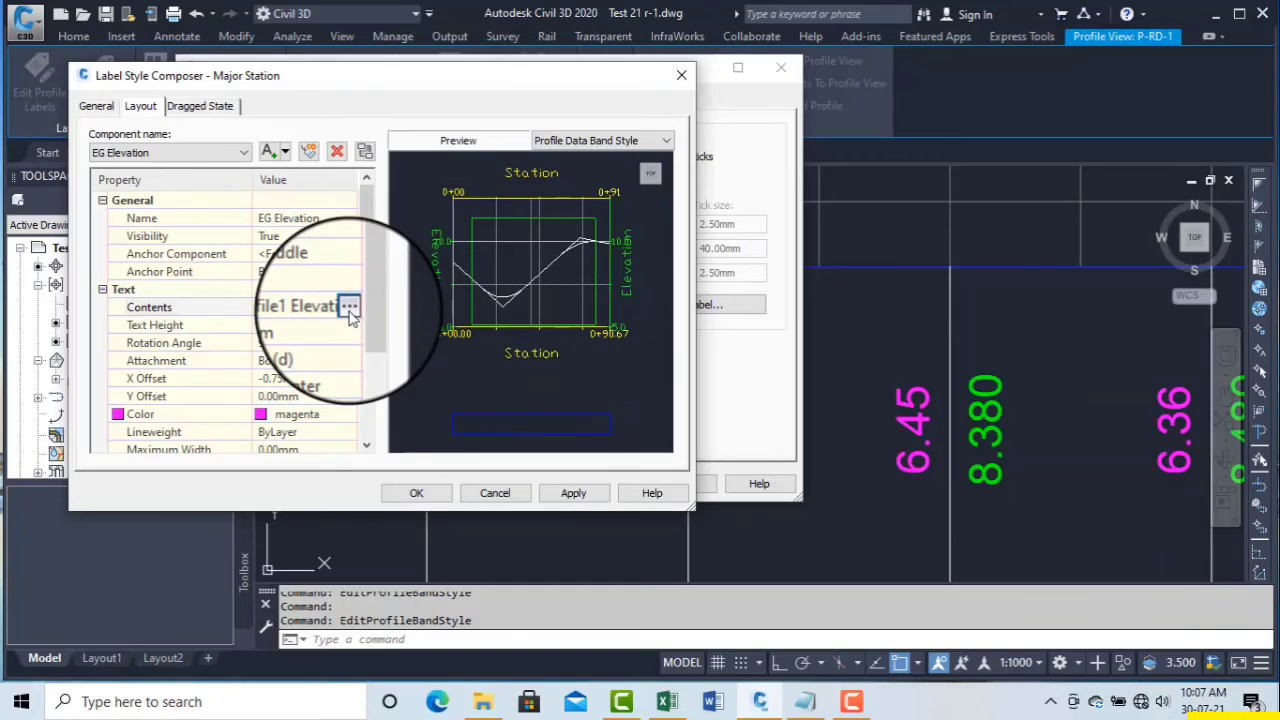
click(348, 306)
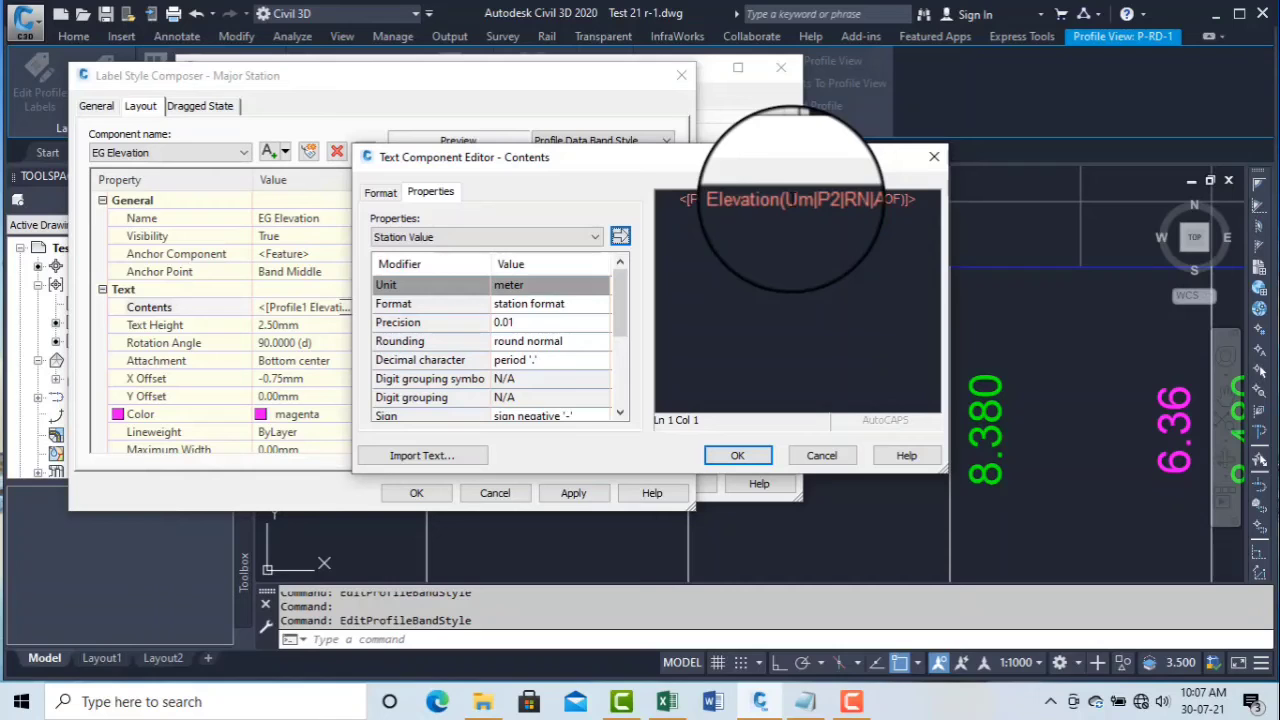
click(795, 199)
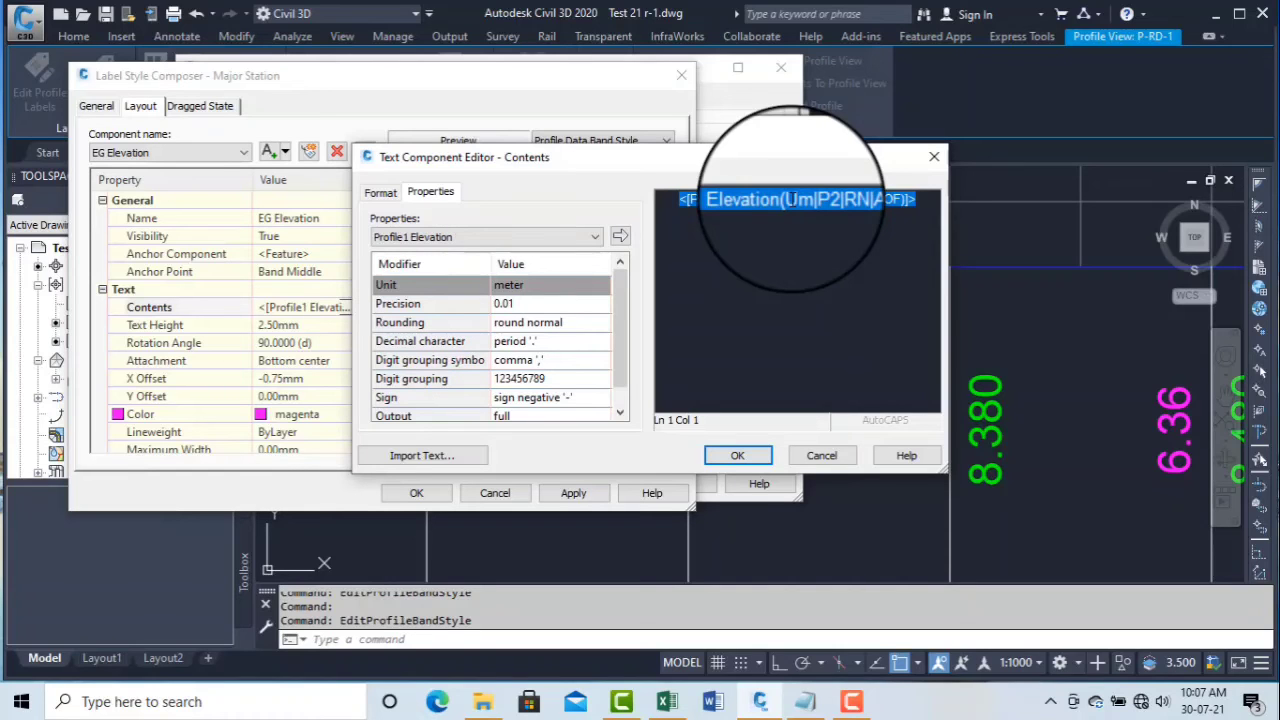
click(530, 304)
click(531, 302)
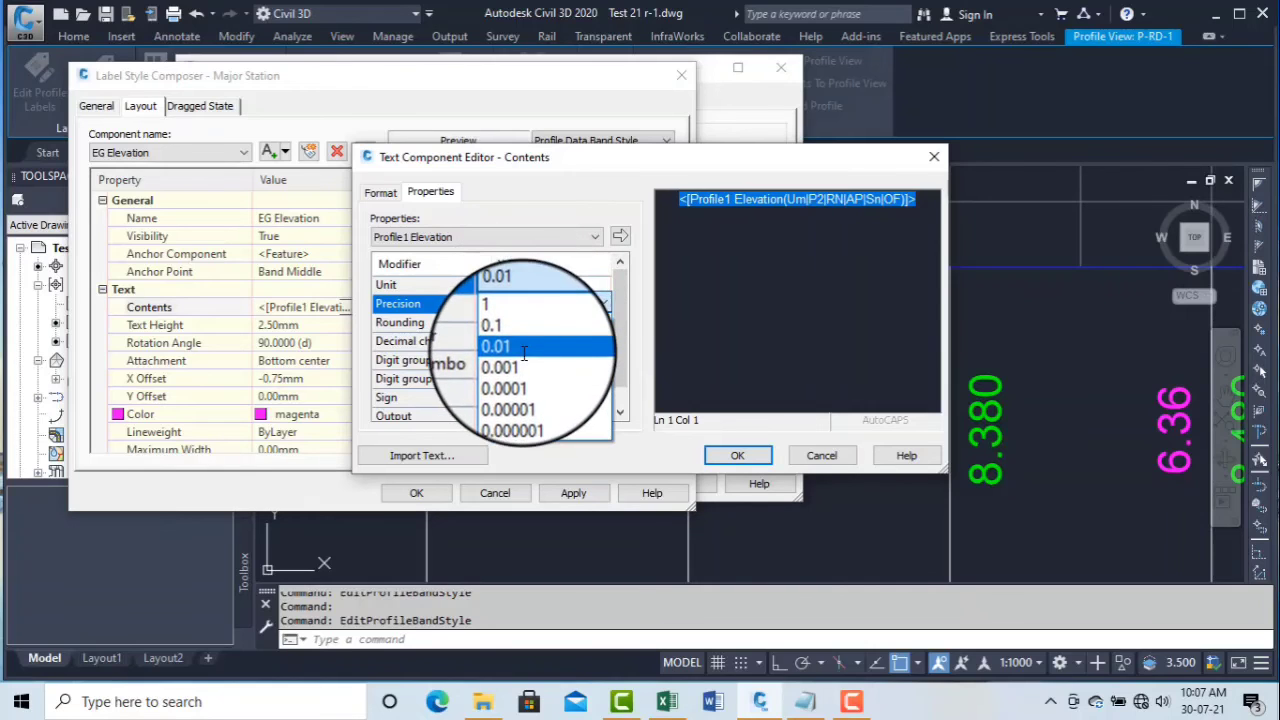
click(525, 362)
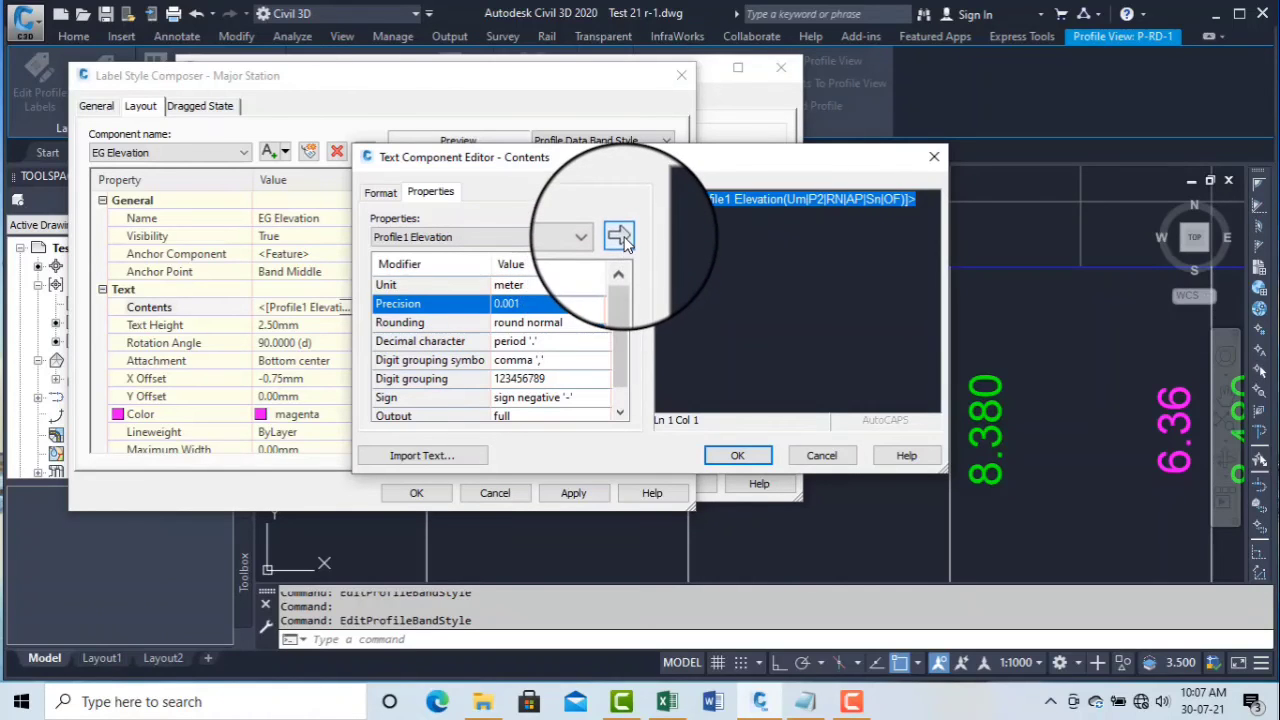
click(741, 474)
- Apply and accept the Major Station label changes and the edited Elevations and Stations band style
click(572, 491)
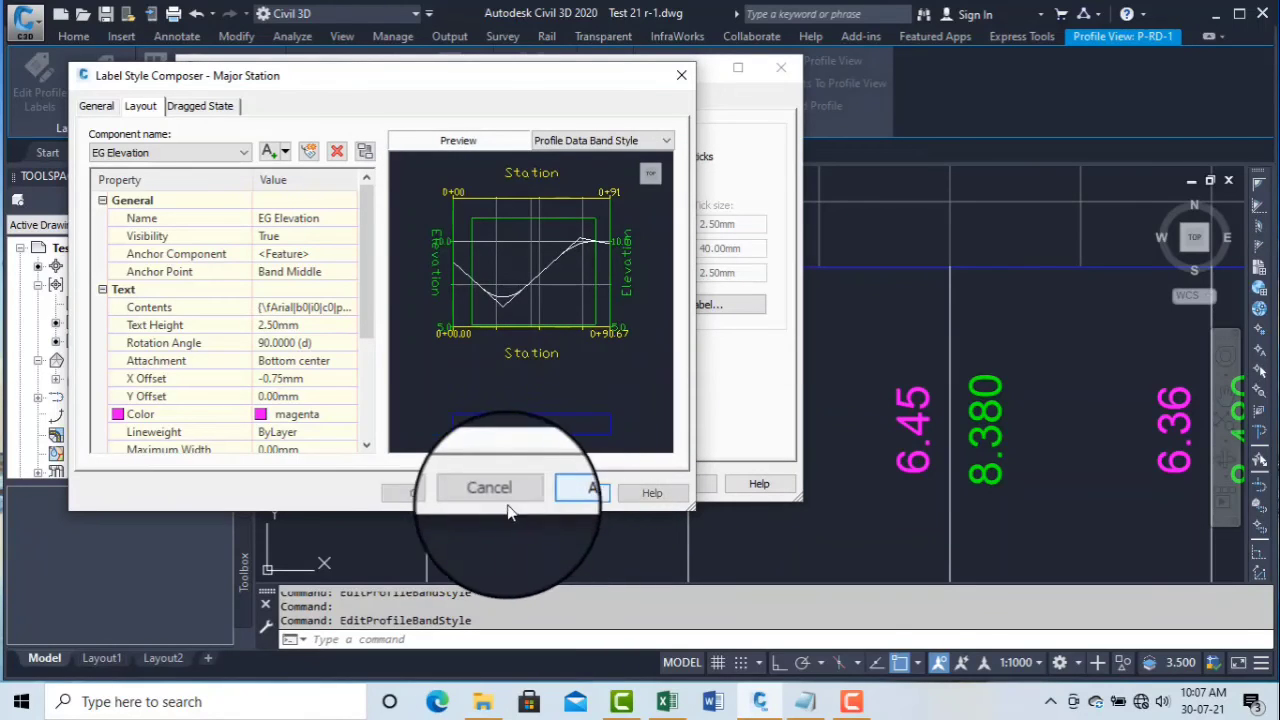
click(410, 491)
click(676, 486)
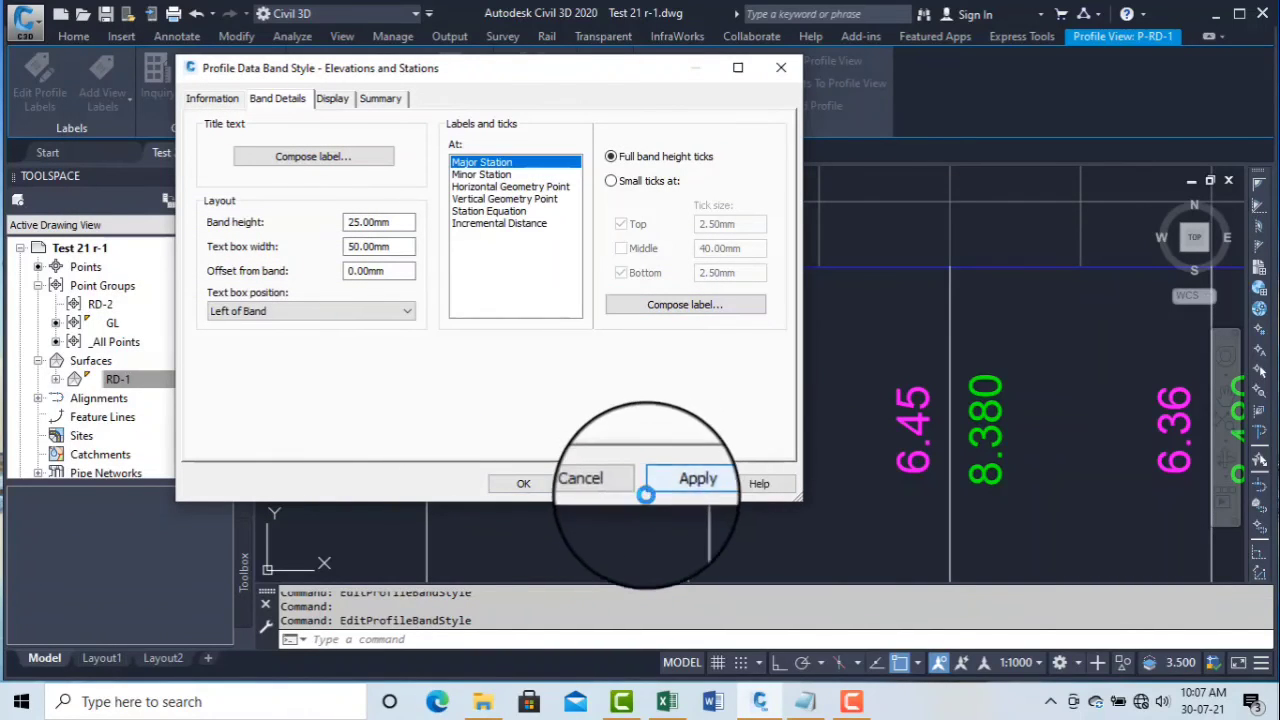
click(524, 483)
- Check the updated elevation labels in the data band and look over the RD-1 profile view
scroll(700, 360, down, 4)
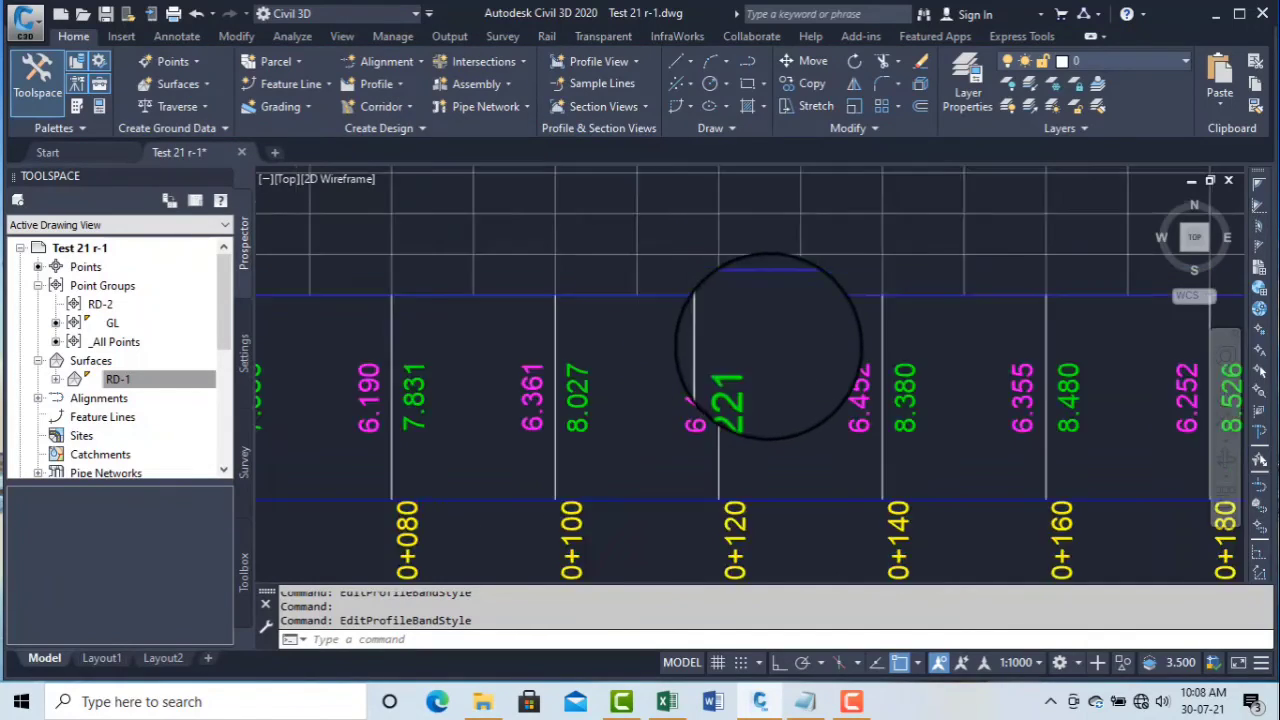
scroll(740, 360, up, 2)
scroll(709, 366, down, 3)
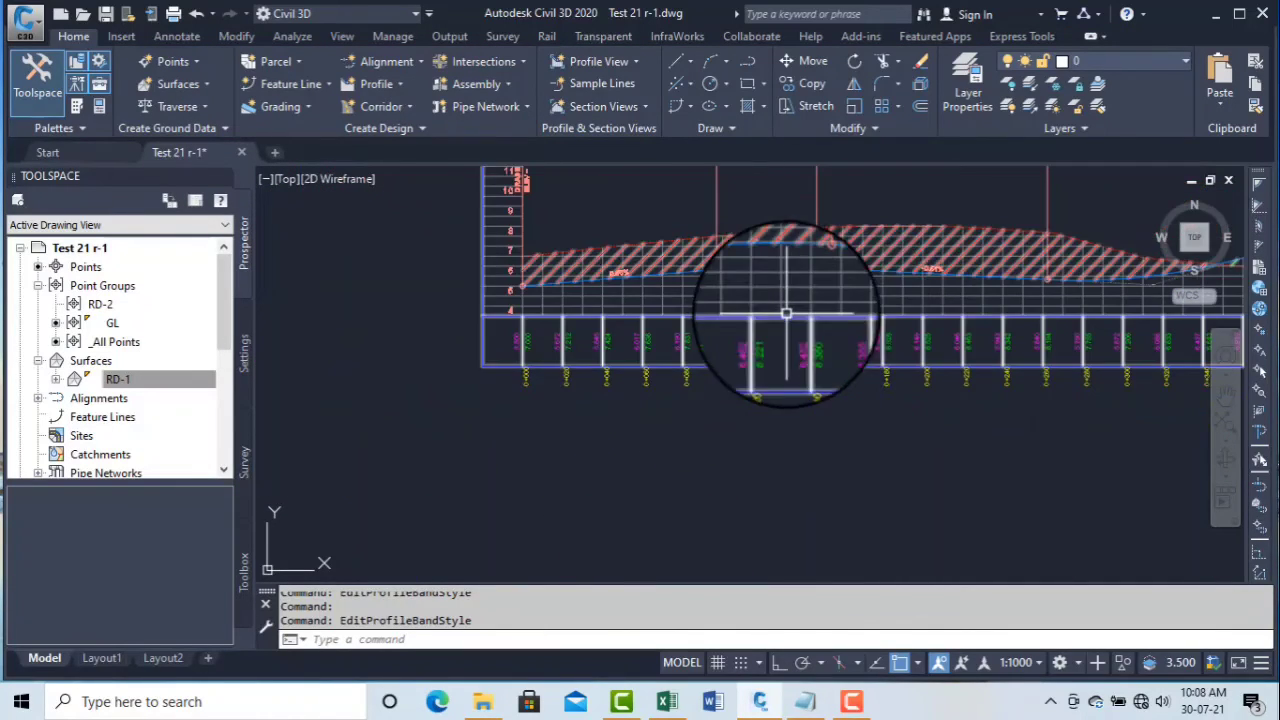
middle_drag(786, 314, 606, 323)
scroll(606, 323, down, 2)
middle_drag(786, 323, 715, 440)
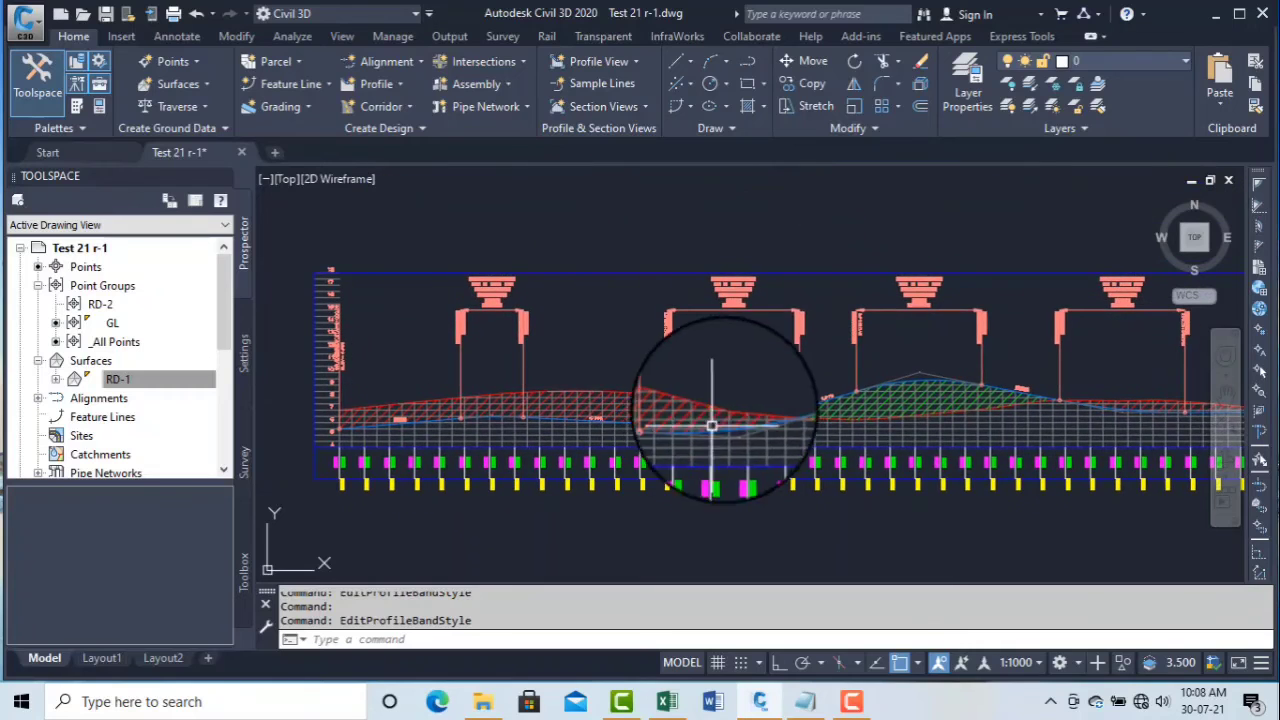